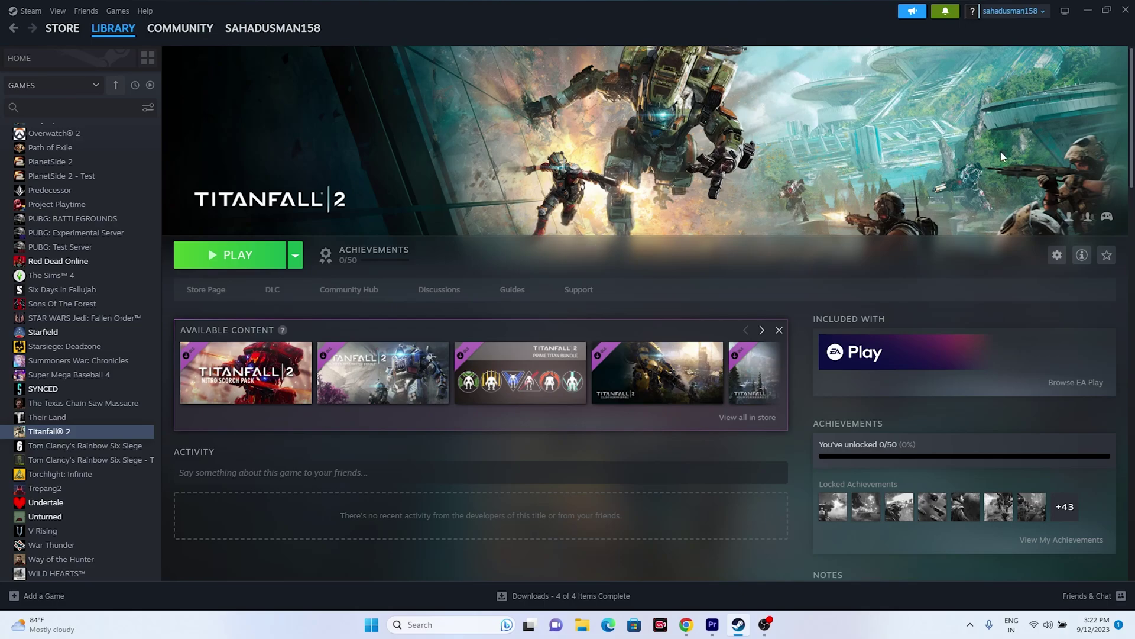
In msconfig, disable all services, hide Microsoft services, apply, and exit without restarting
click(1089, 10)
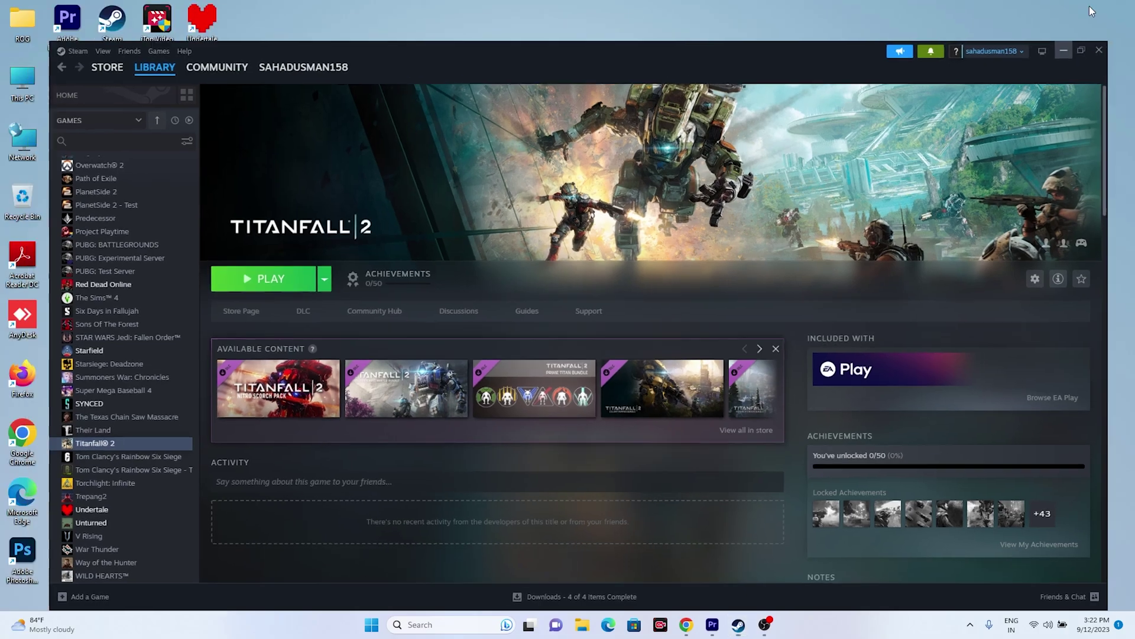
click(462, 619)
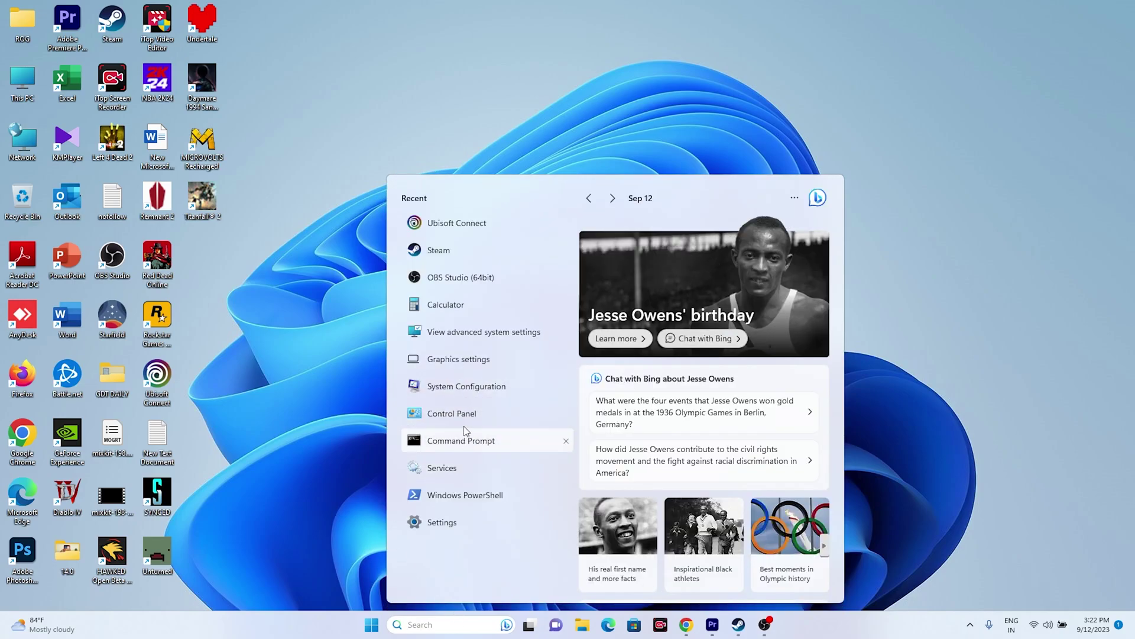
click(466, 386)
click(475, 221)
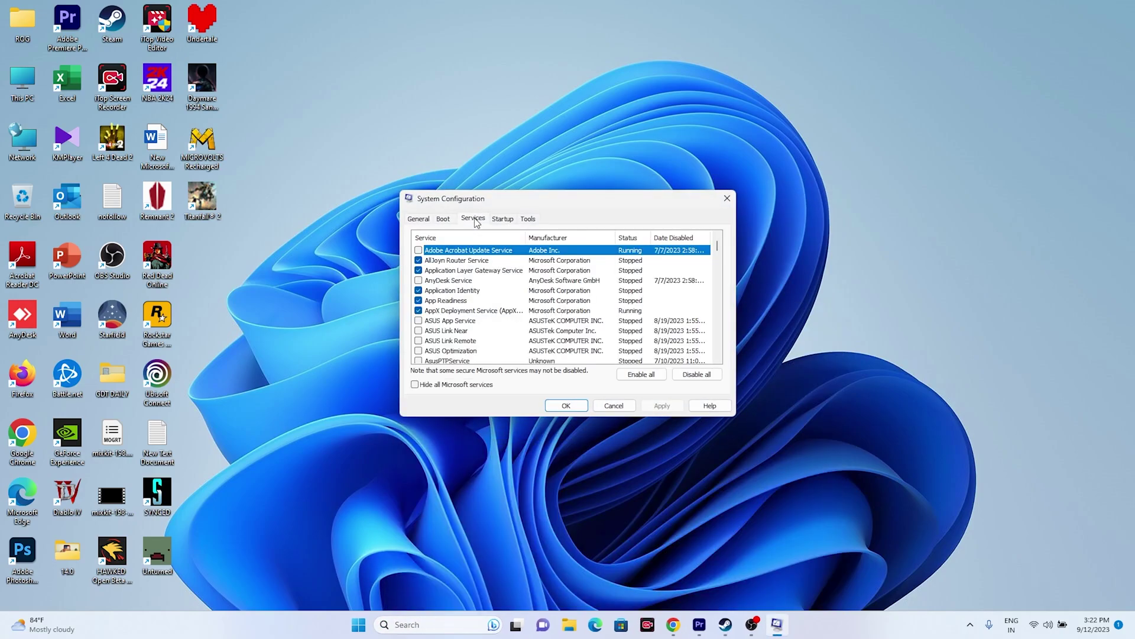
click(697, 373)
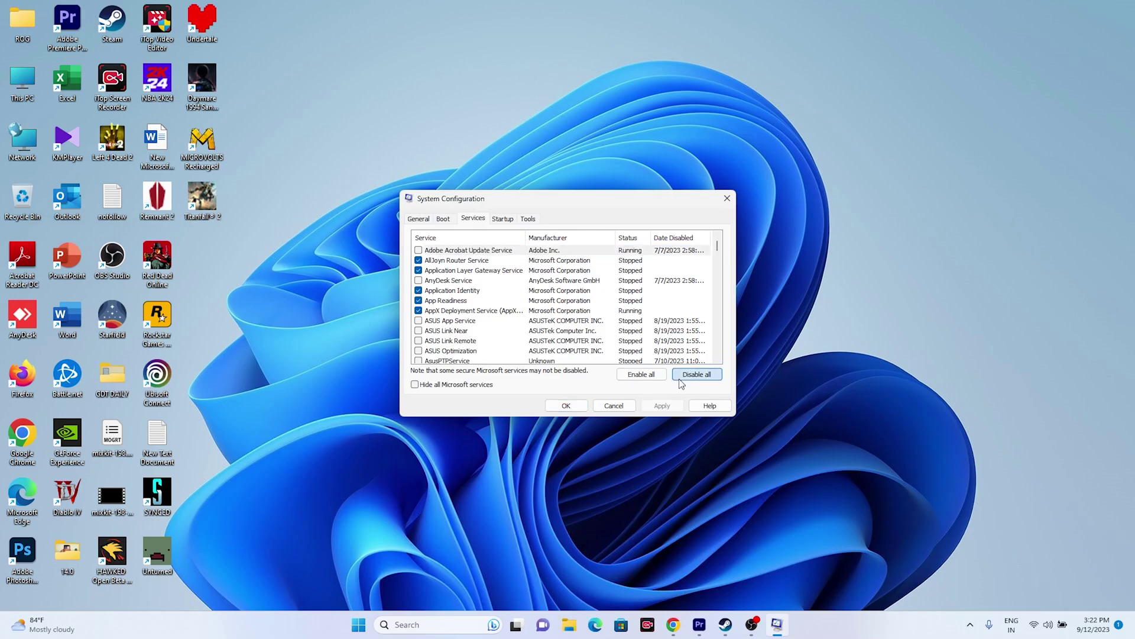
click(469, 386)
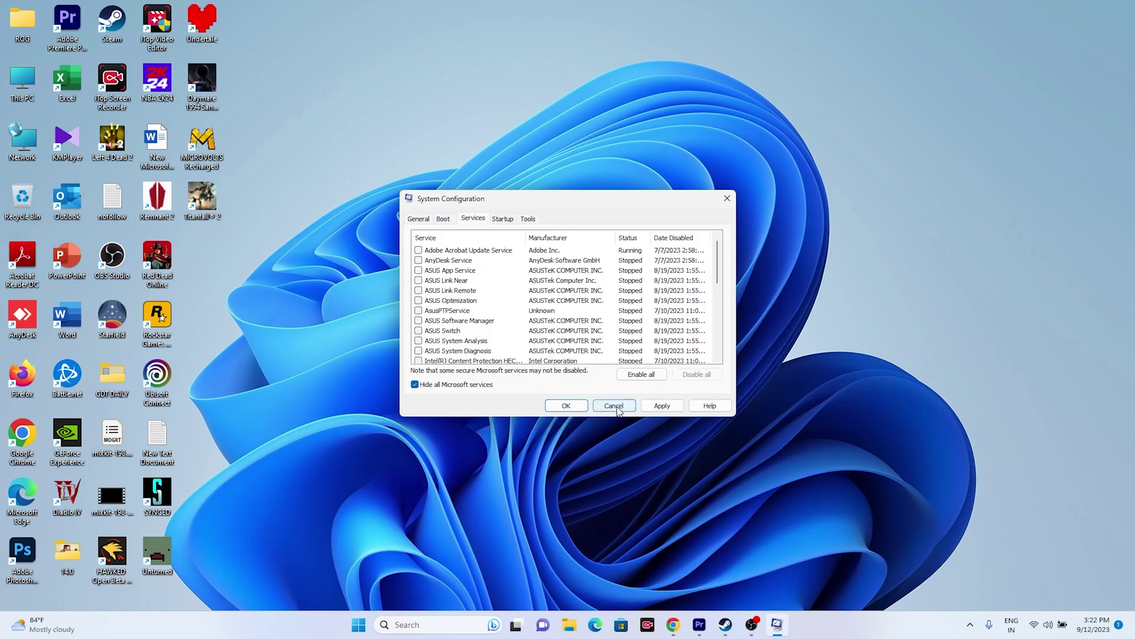
click(659, 405)
click(573, 406)
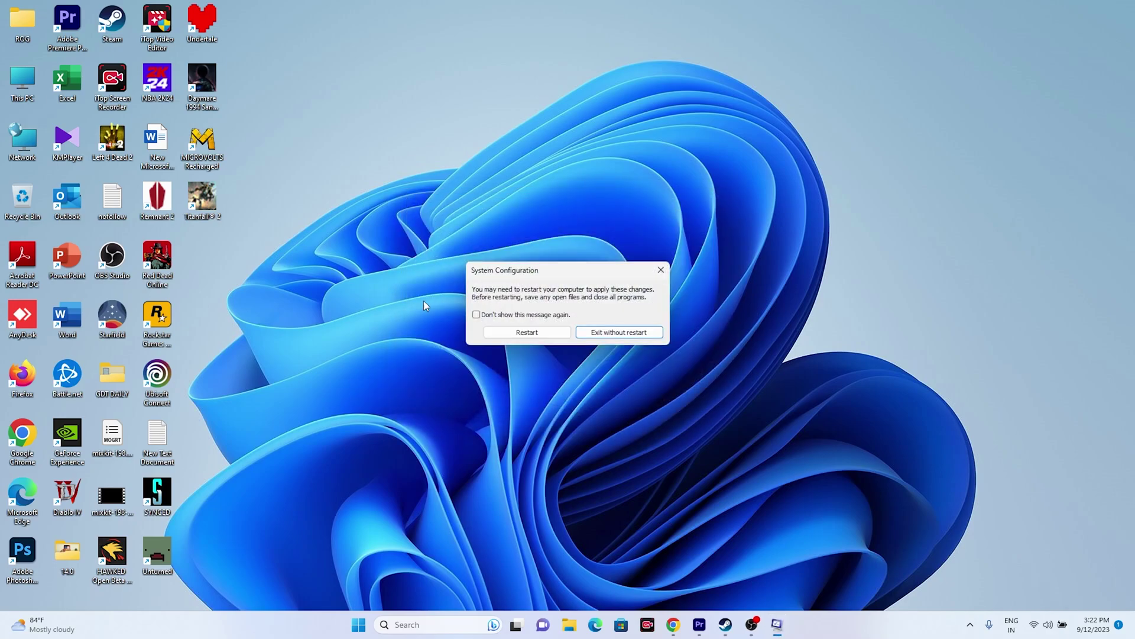
click(525, 338)
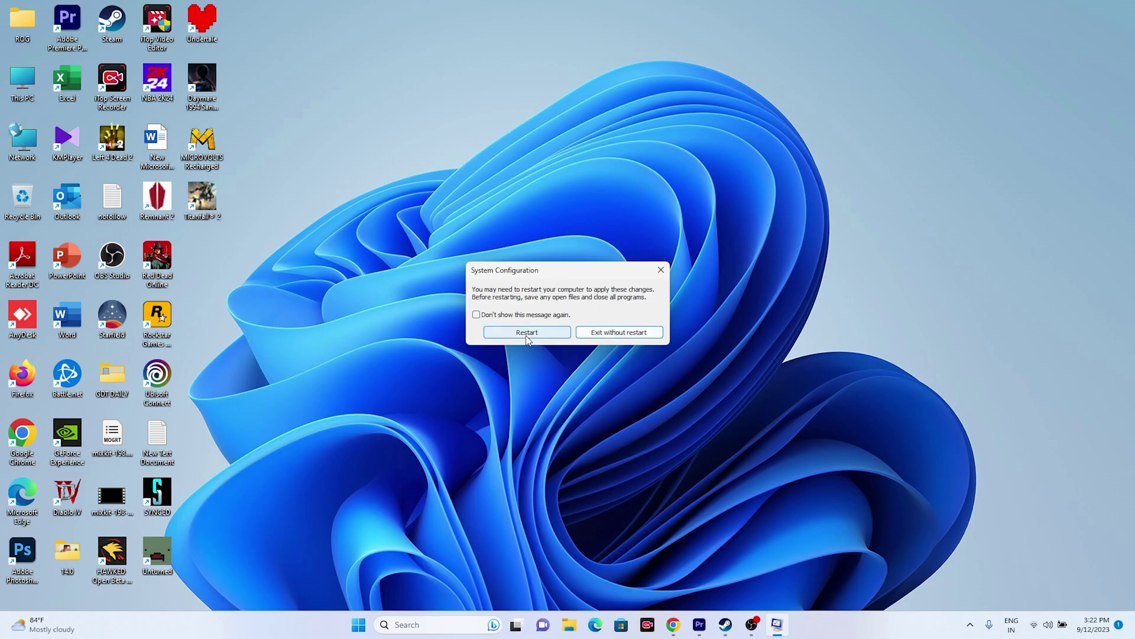
click(630, 331)
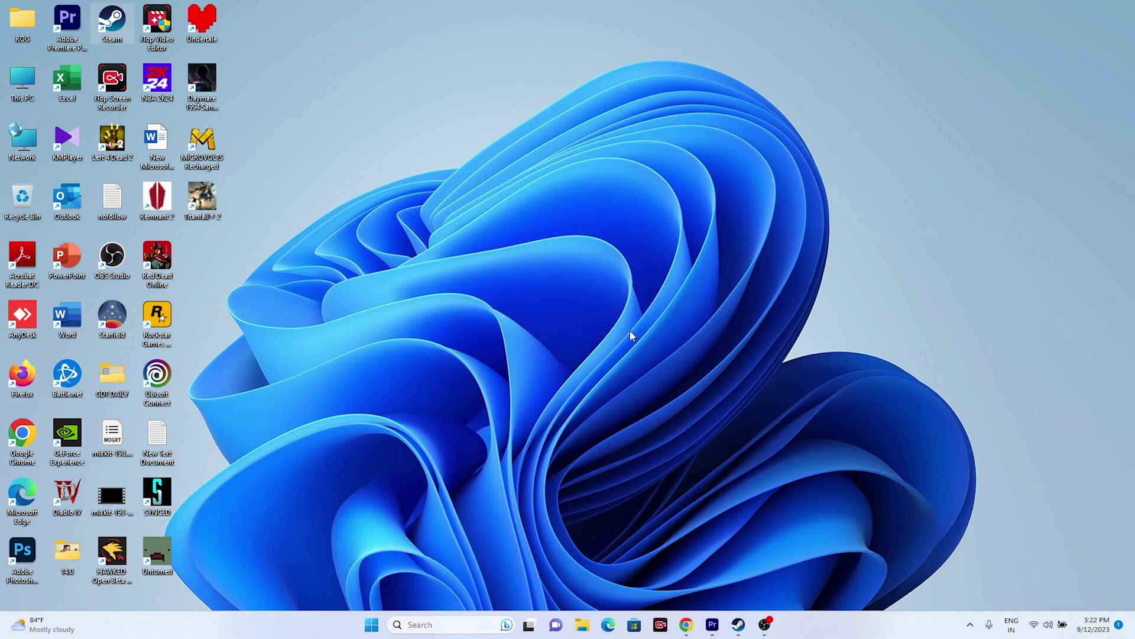
Enter -dx12 as Titanfall 2's Steam launch option, then minimize Steam
click(738, 624)
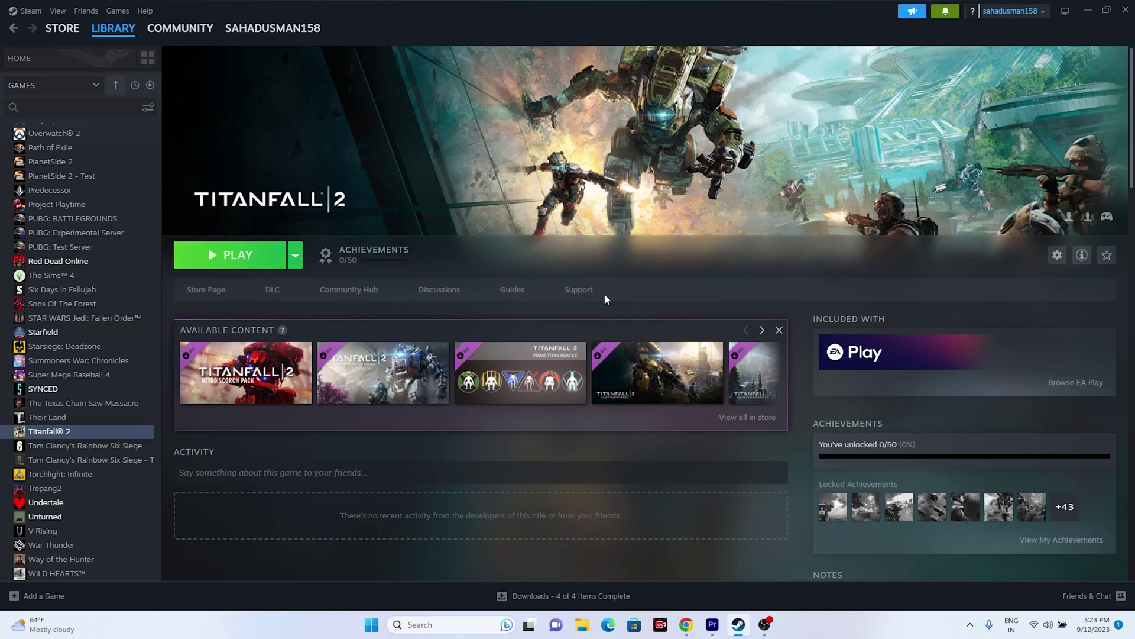
right_click(92, 435)
click(116, 521)
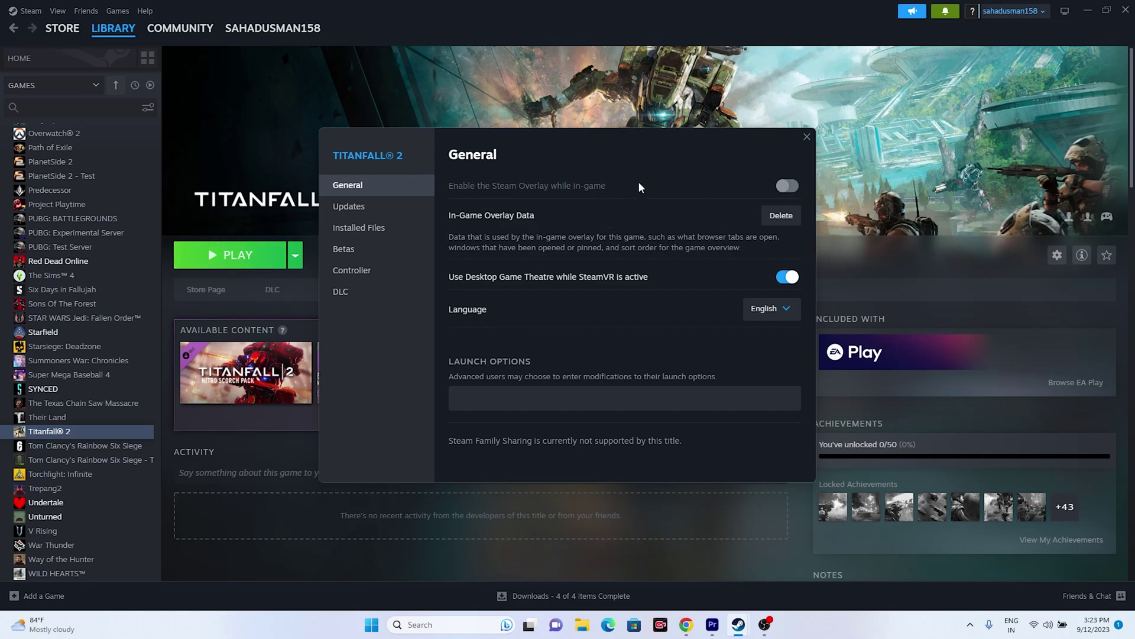
drag(631, 167, 761, 182)
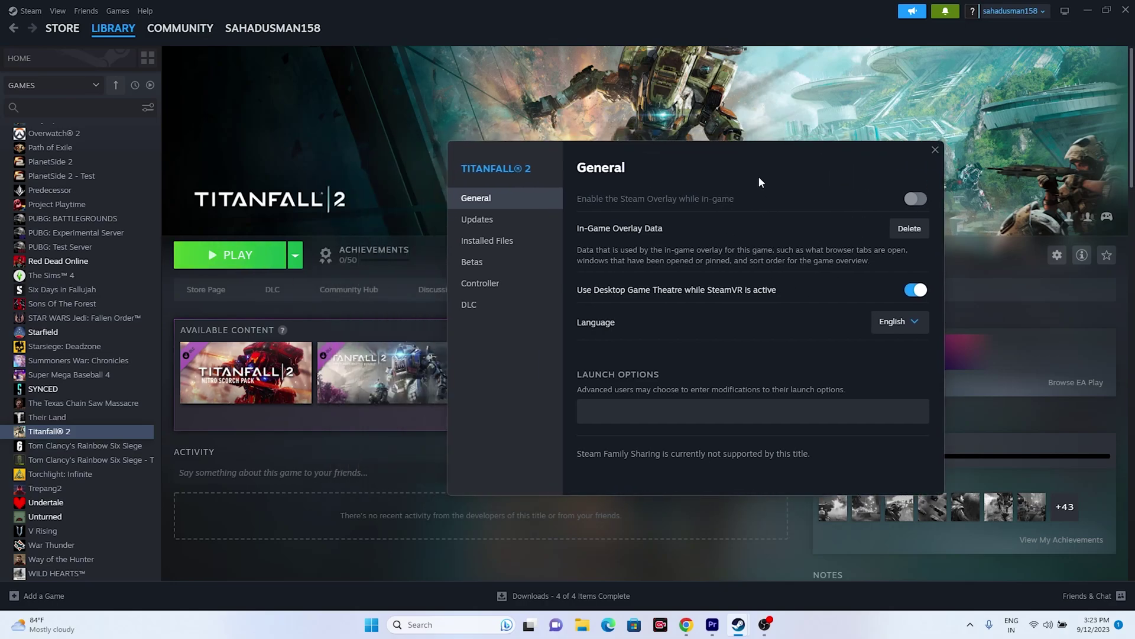
click(587, 411)
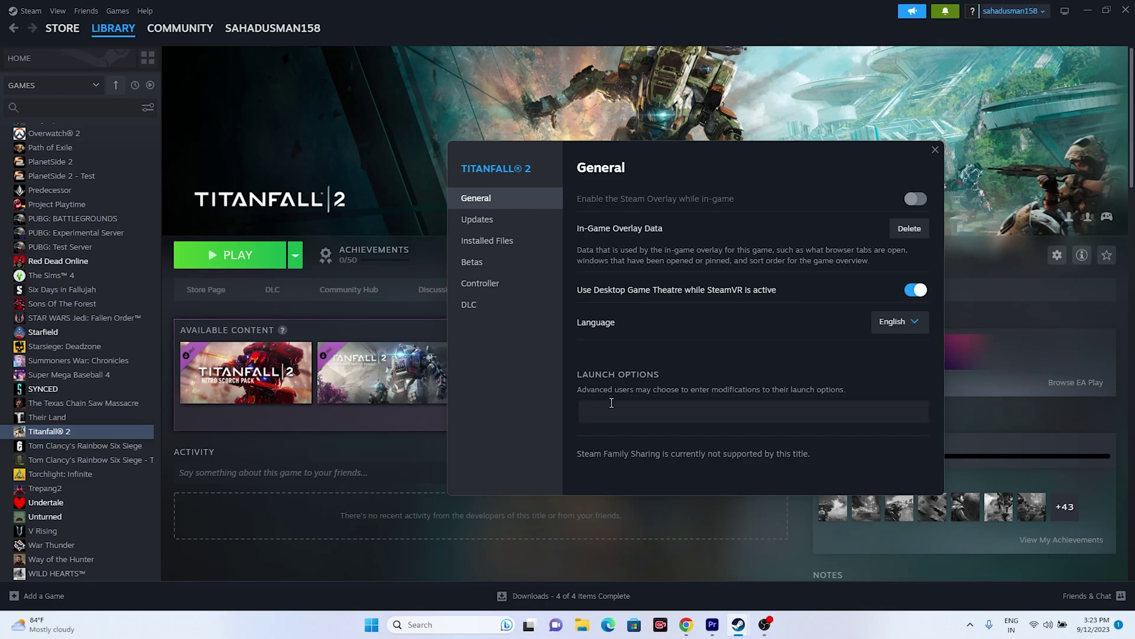
text(-dx11)
key(BackSpace)
text(2)
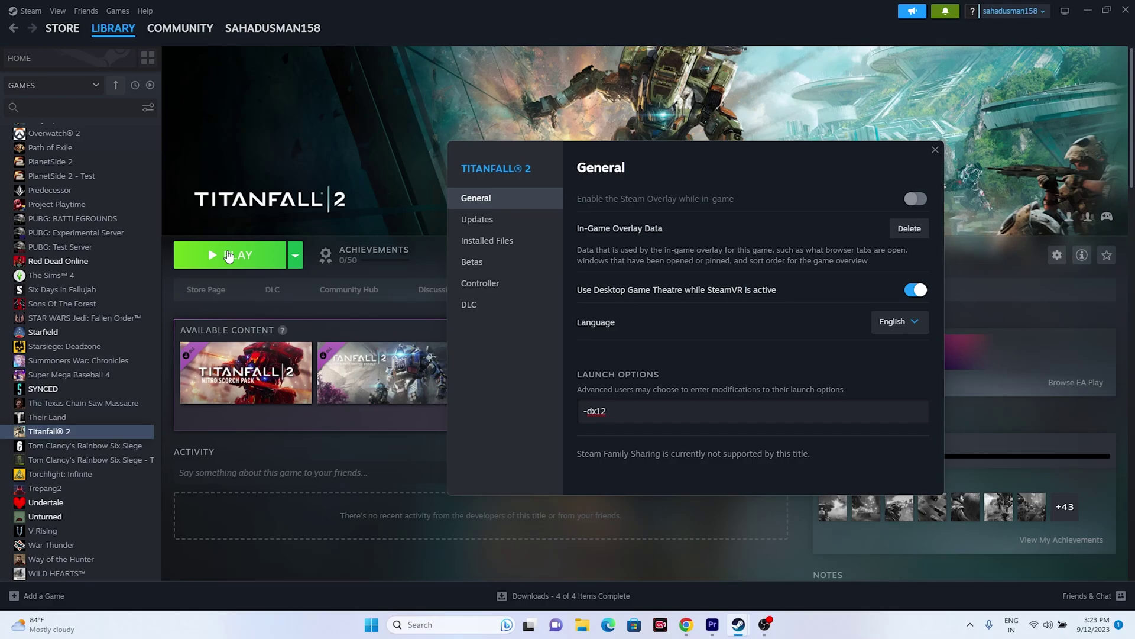
click(935, 150)
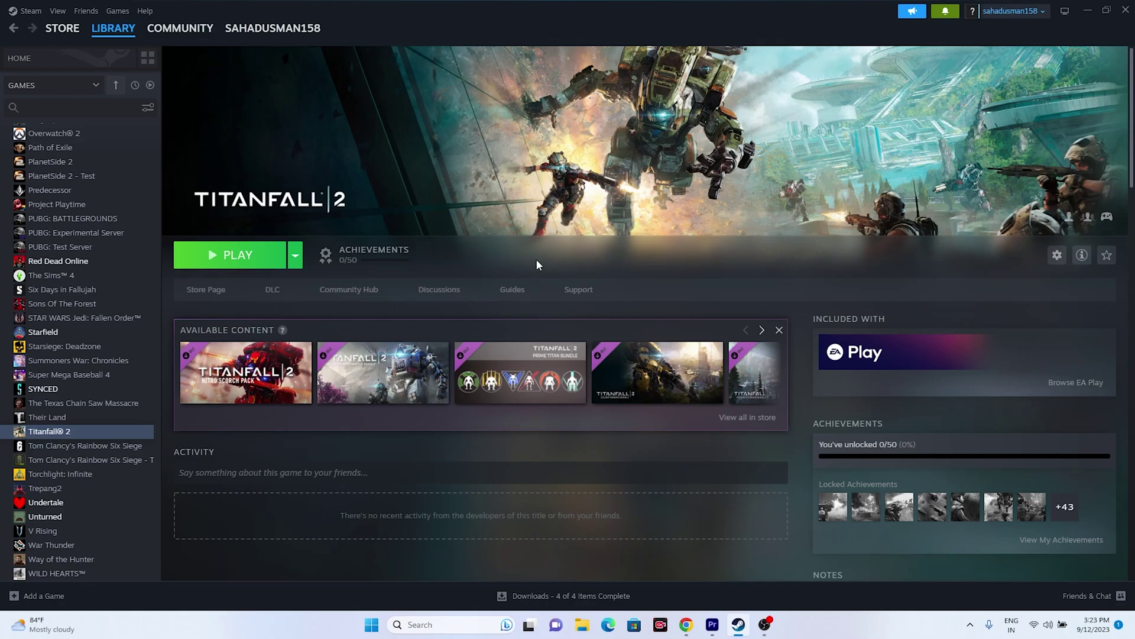
click(1086, 9)
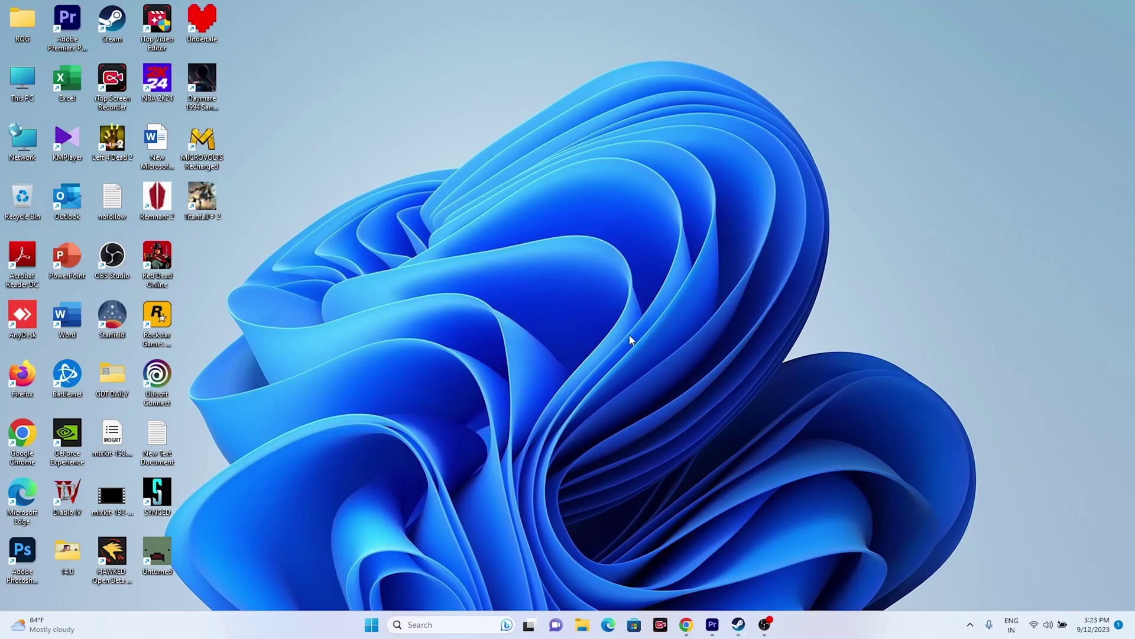
Review the 5 apps and 52 background processes in Task Manager, then return to Steam
right_click(372, 622)
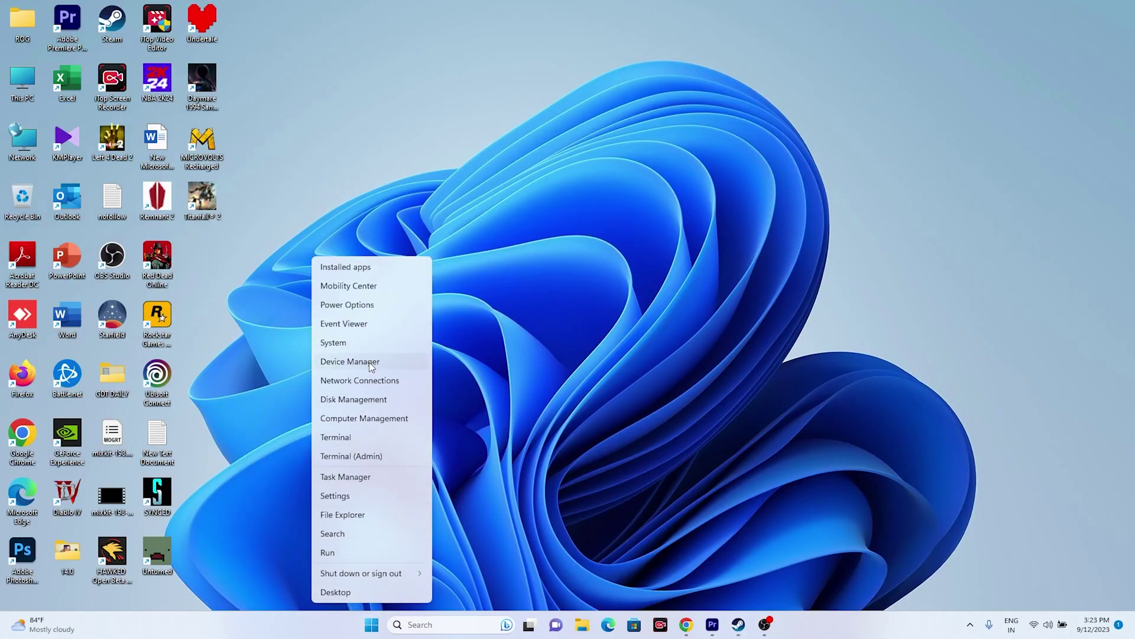
click(362, 478)
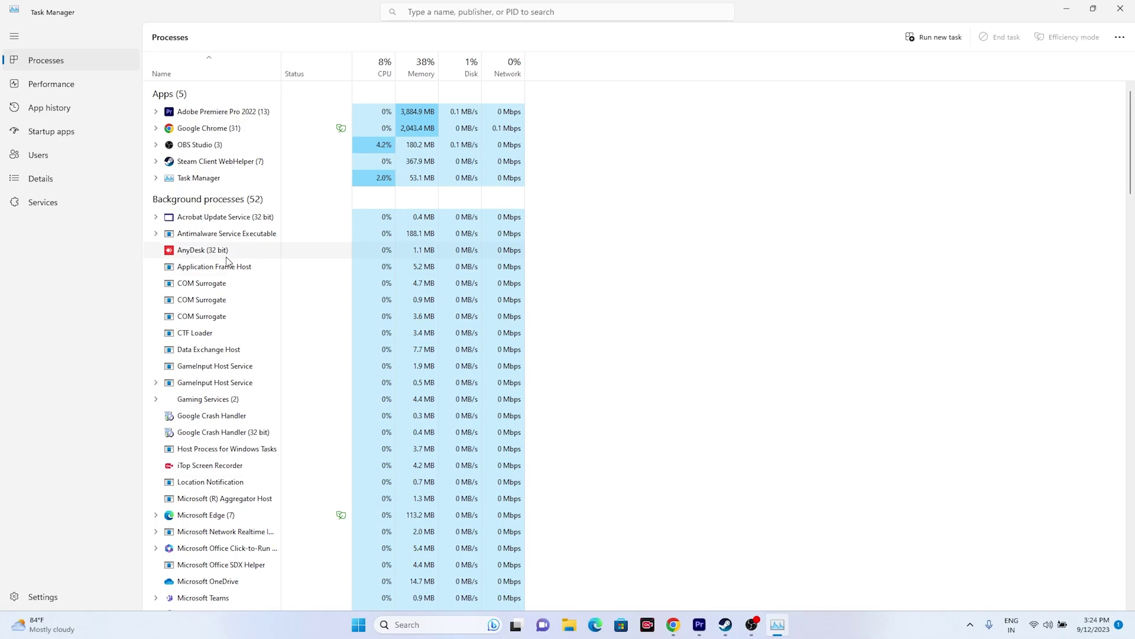
click(1121, 9)
click(738, 624)
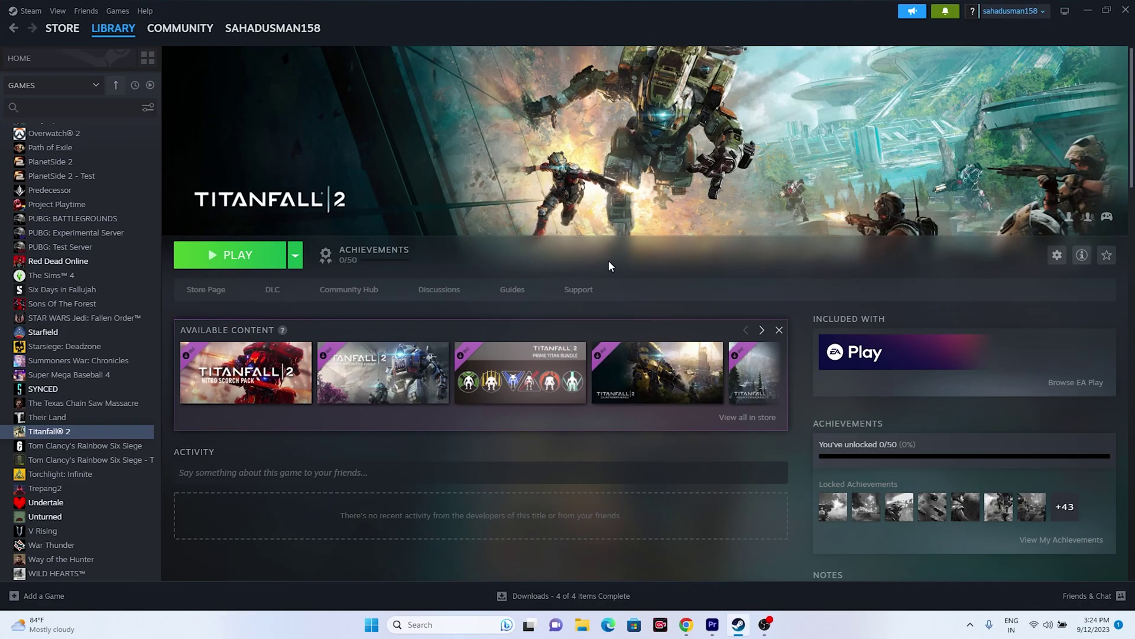
Open the Windows Graphics settings page from search
click(1087, 11)
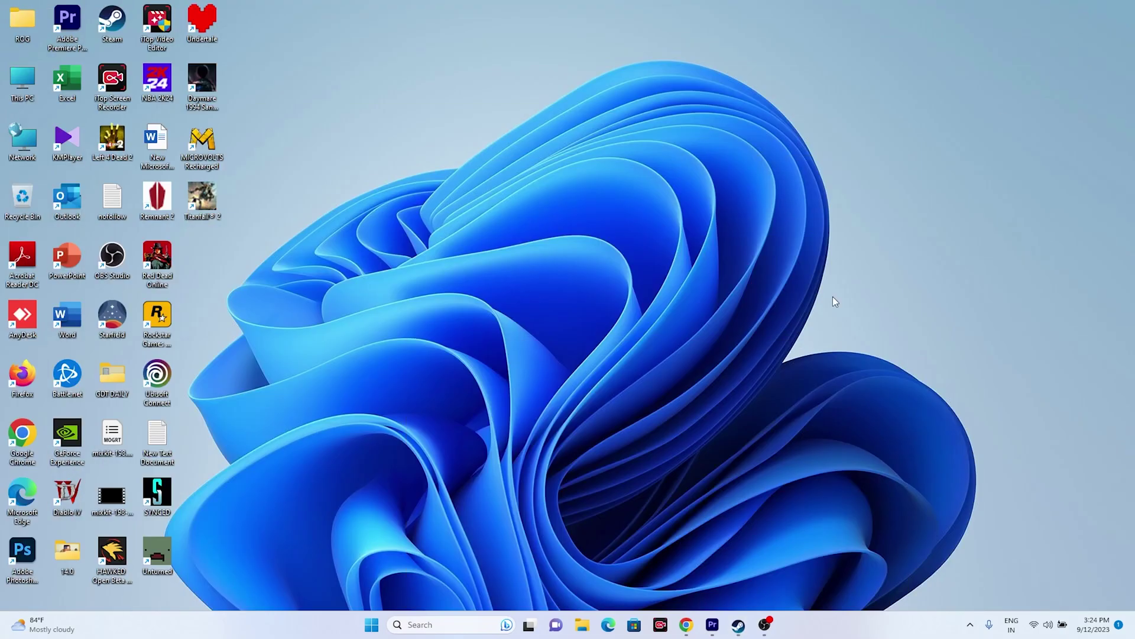
click(426, 624)
click(476, 358)
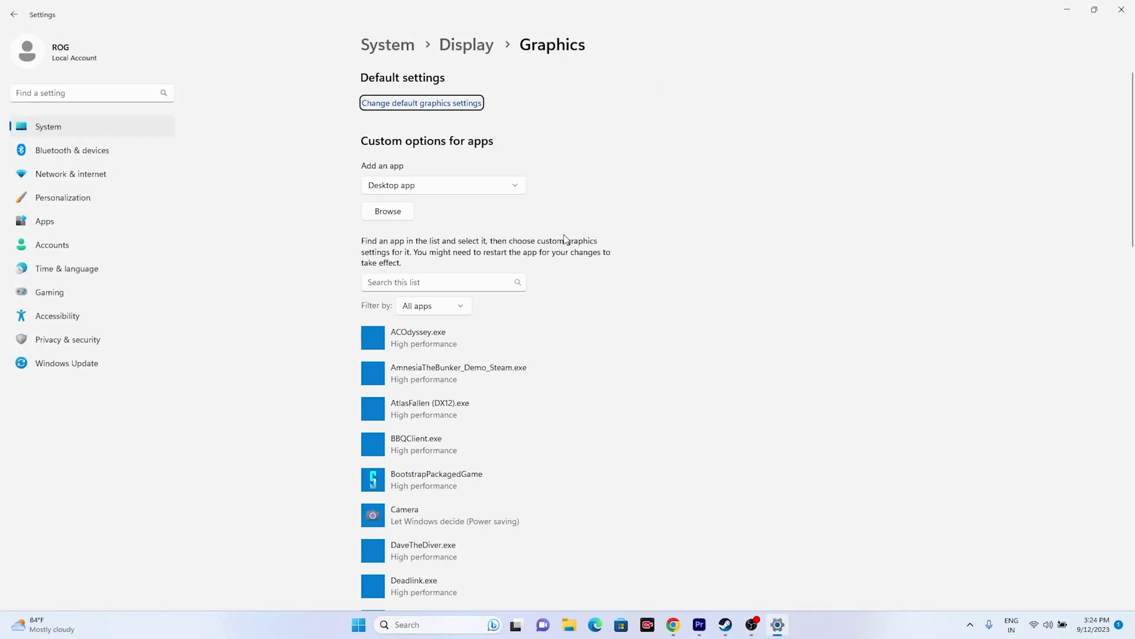
scroll(566, 240, down, 15)
scroll(566, 234, up, 15)
Add Titanfall2 from C:\Program Files (x86)\Steam\steamapps\common\Titanfall2 to the graphics app list
click(386, 213)
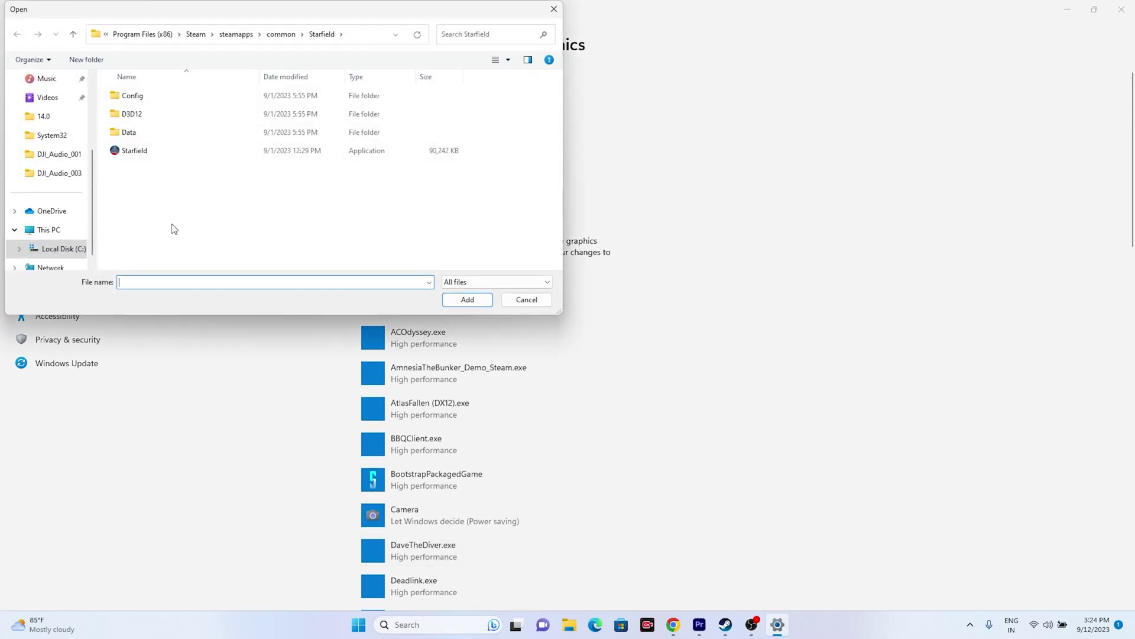
click(50, 229)
double_click(192, 117)
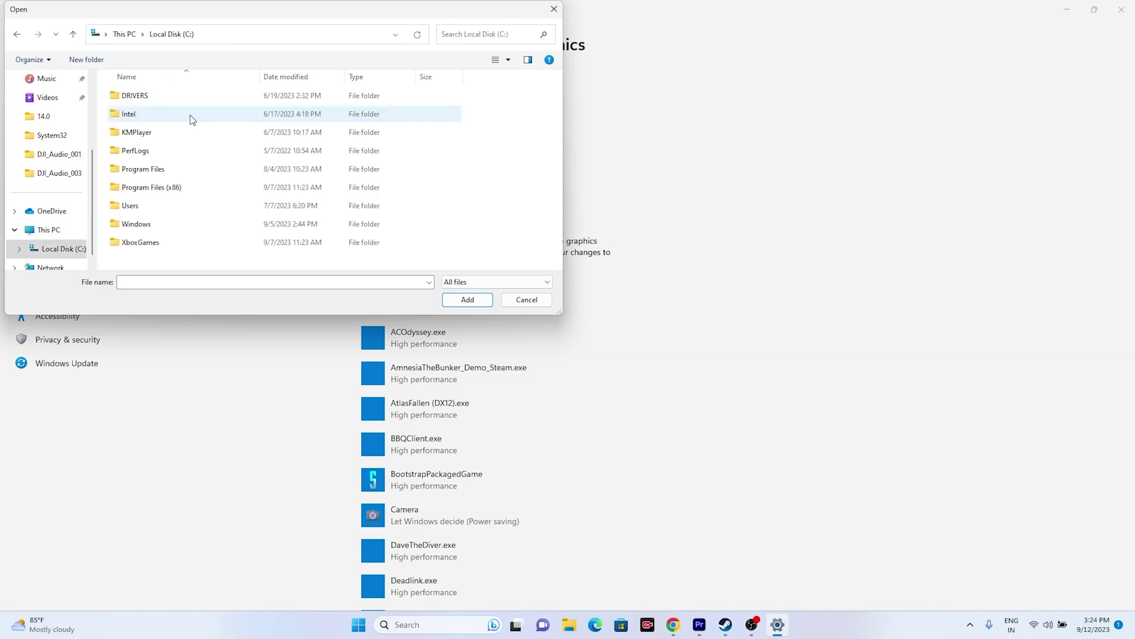
double_click(182, 188)
scroll(182, 164, down, 6)
scroll(218, 162, up, 2)
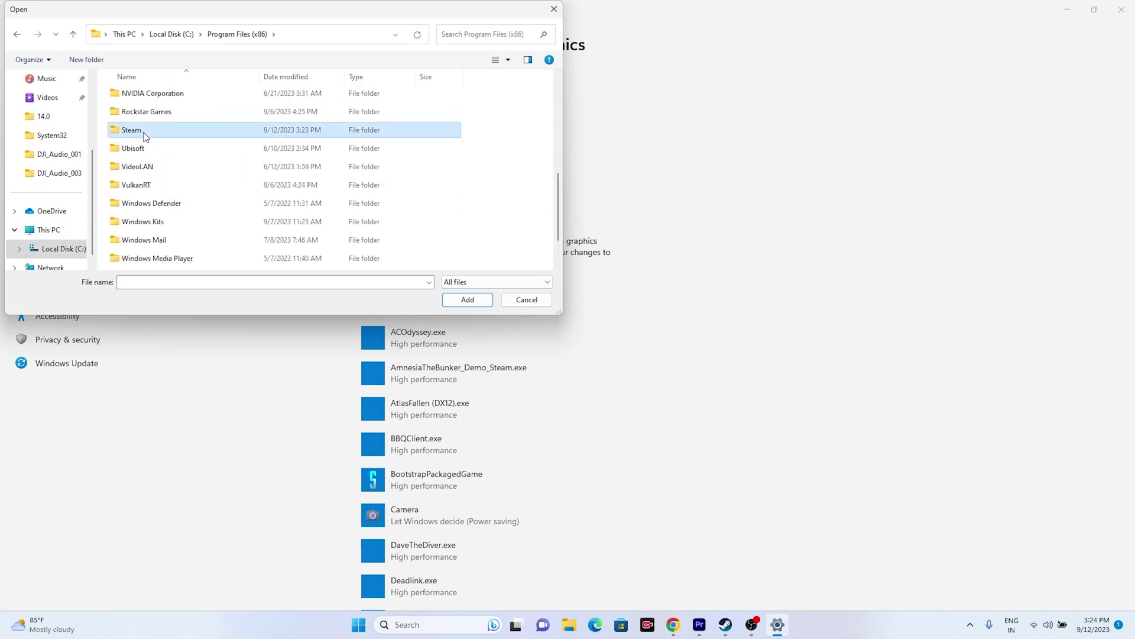
double_click(145, 133)
scroll(185, 170, down, 5)
double_click(176, 126)
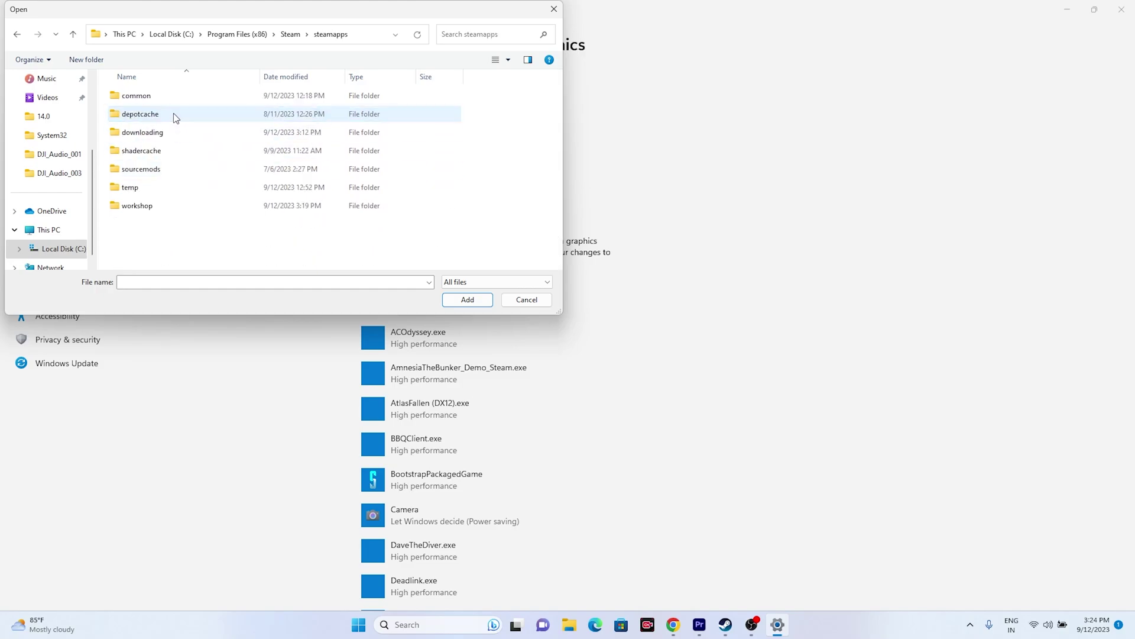
double_click(162, 101)
scroll(175, 193, down, 4)
scroll(175, 193, down, 4)
double_click(175, 193)
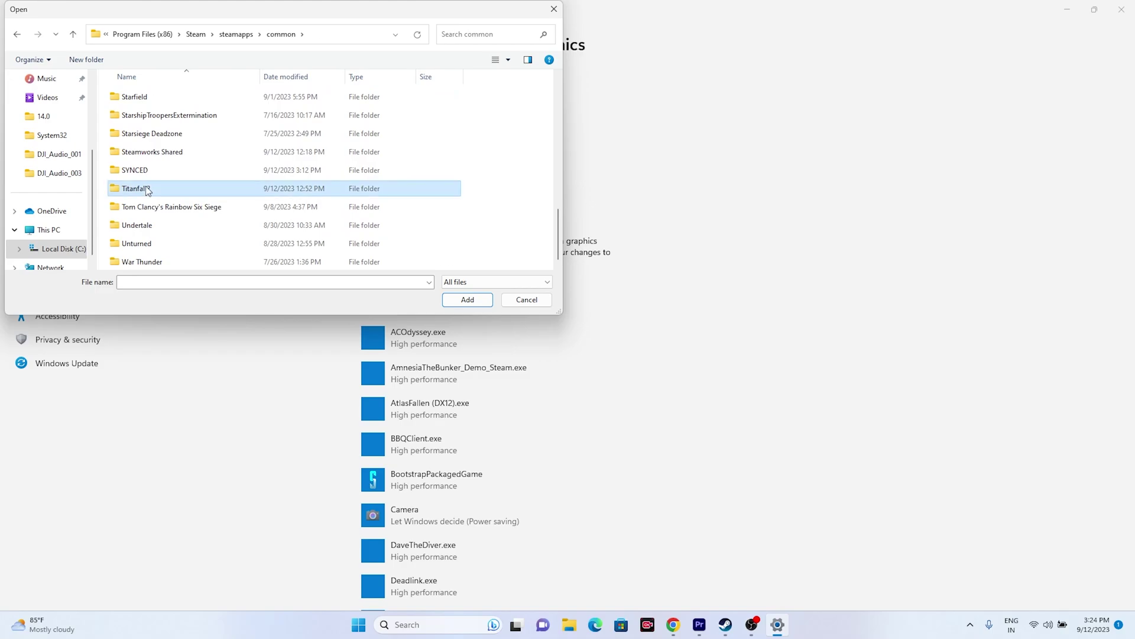
click(162, 247)
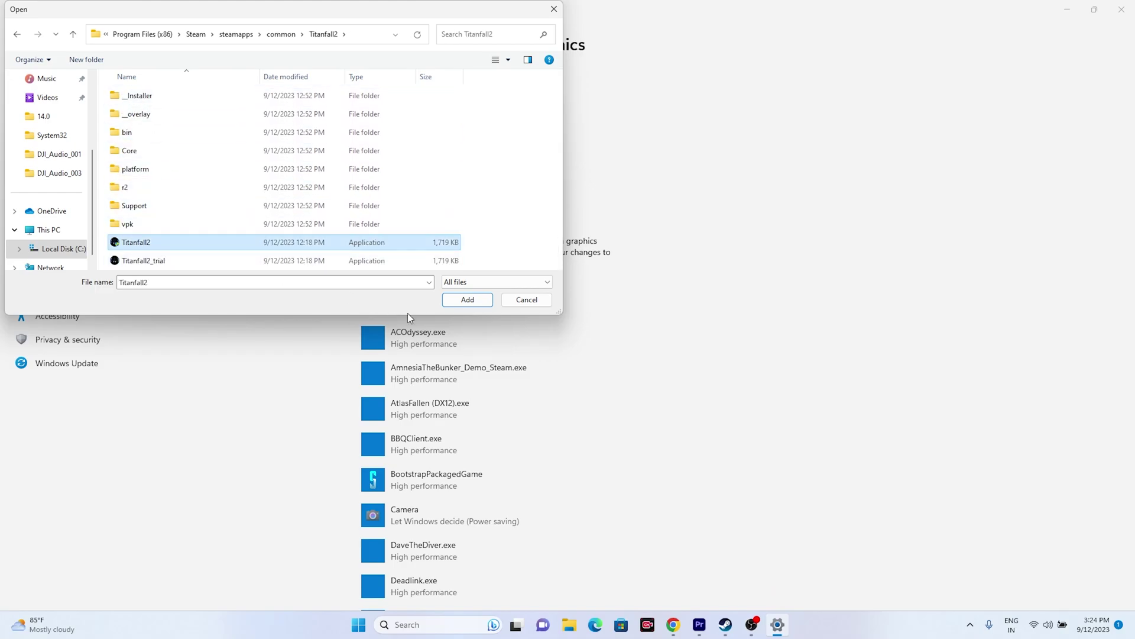
click(463, 300)
Set Titanfall 2's graphics preference to High performance, save it, and close Settings
scroll(464, 267, down, 2)
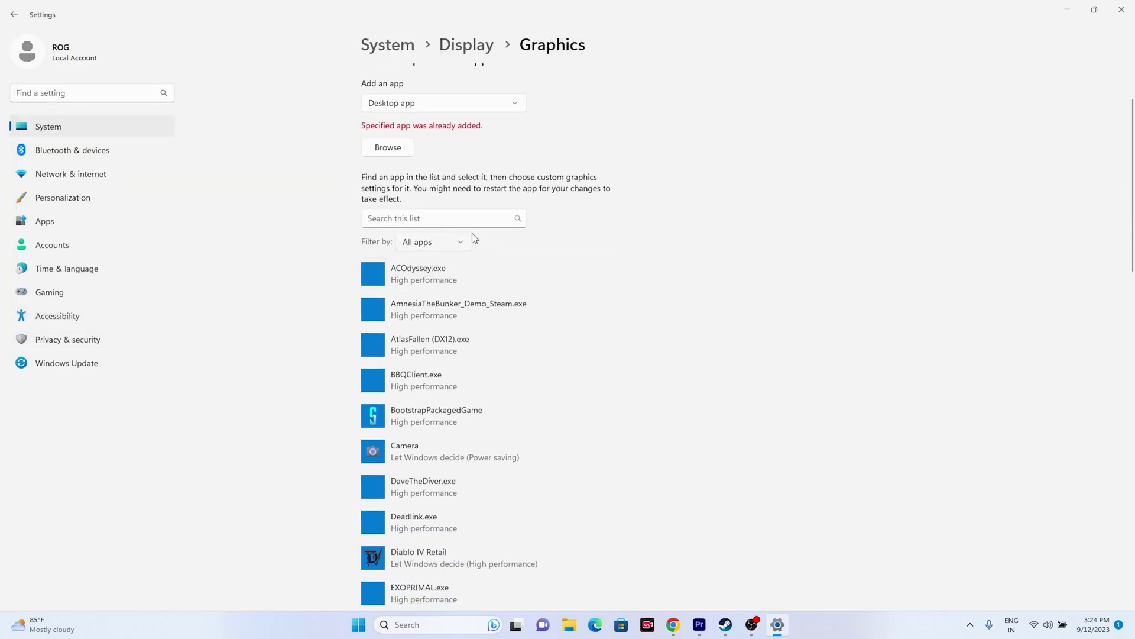
scroll(643, 202, down, 12)
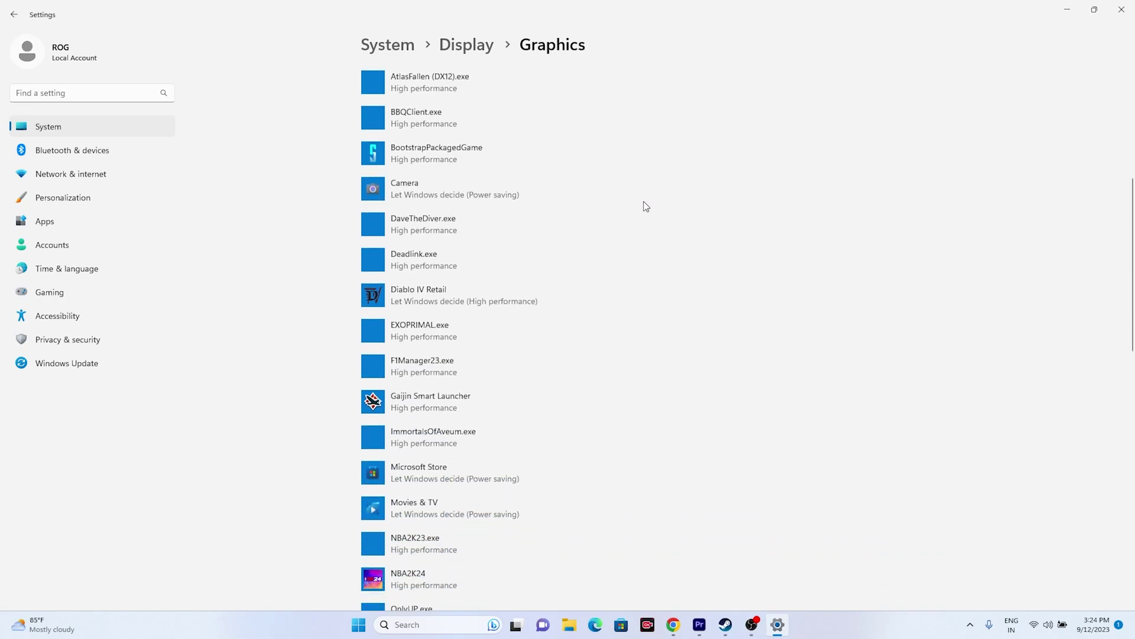
scroll(646, 205, down, 4)
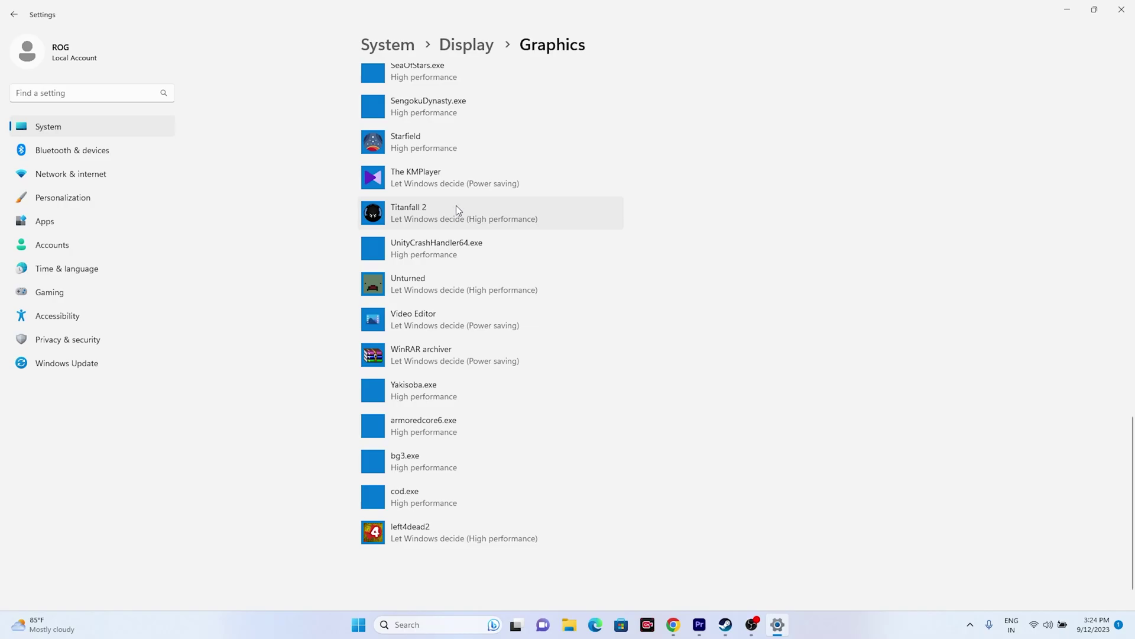
click(423, 215)
click(523, 278)
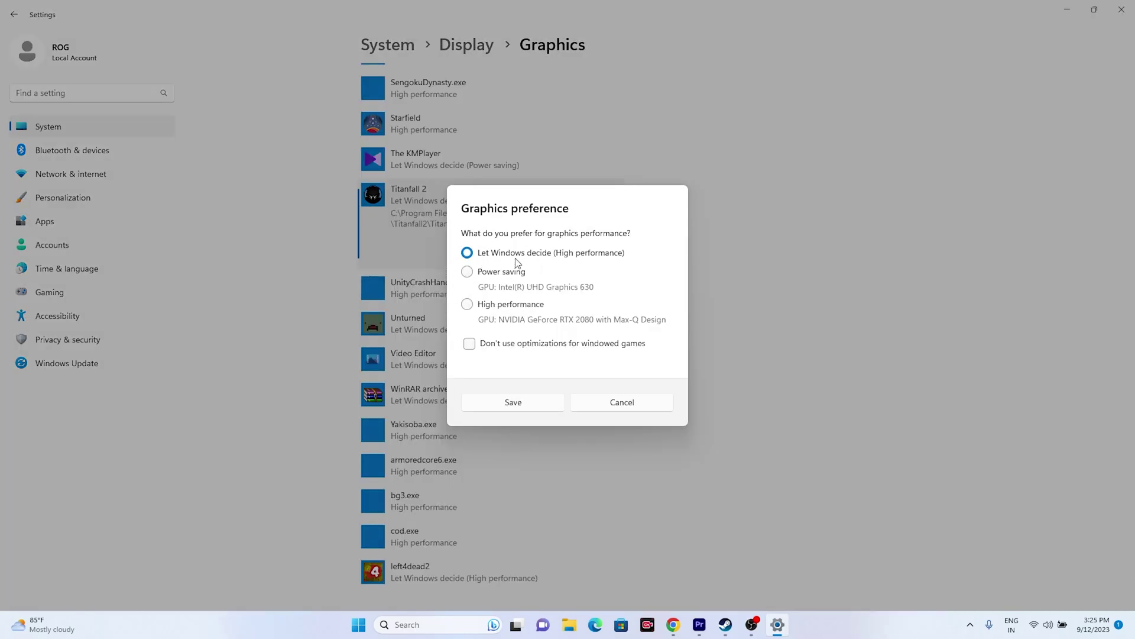
click(465, 305)
click(504, 404)
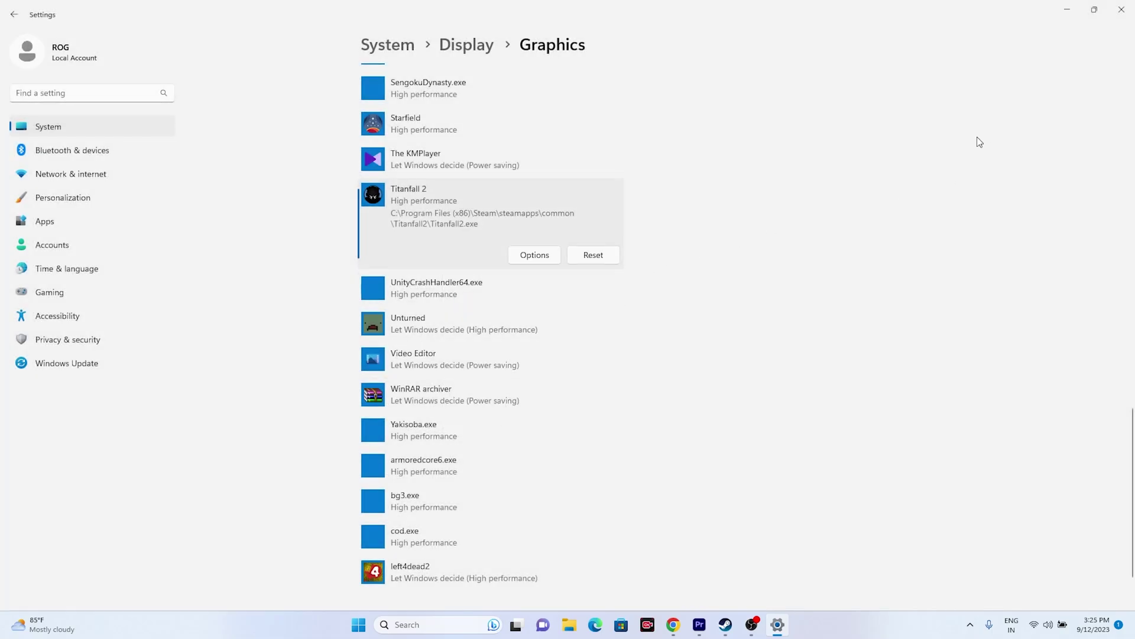
click(1122, 9)
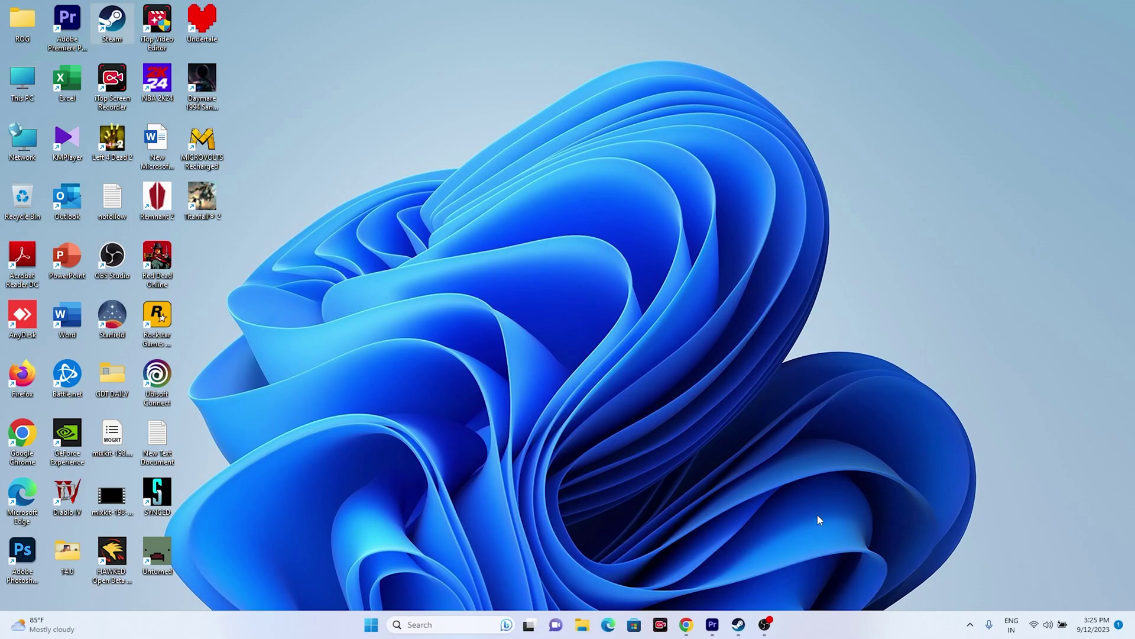
Open Advanced system settings from Windows search
click(739, 626)
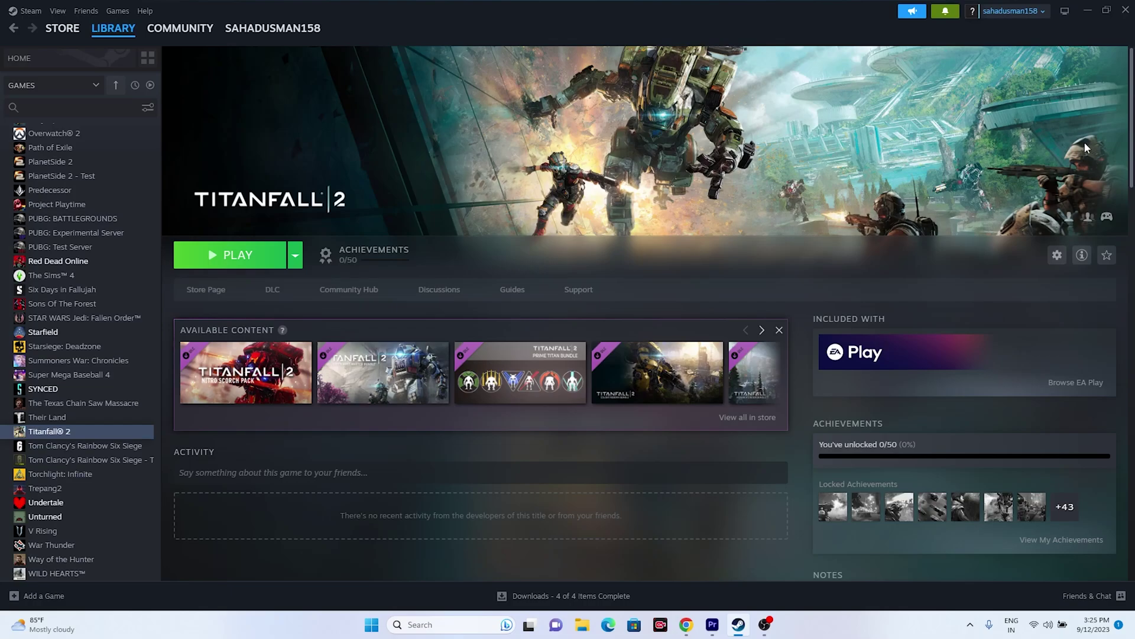
click(1086, 11)
click(425, 624)
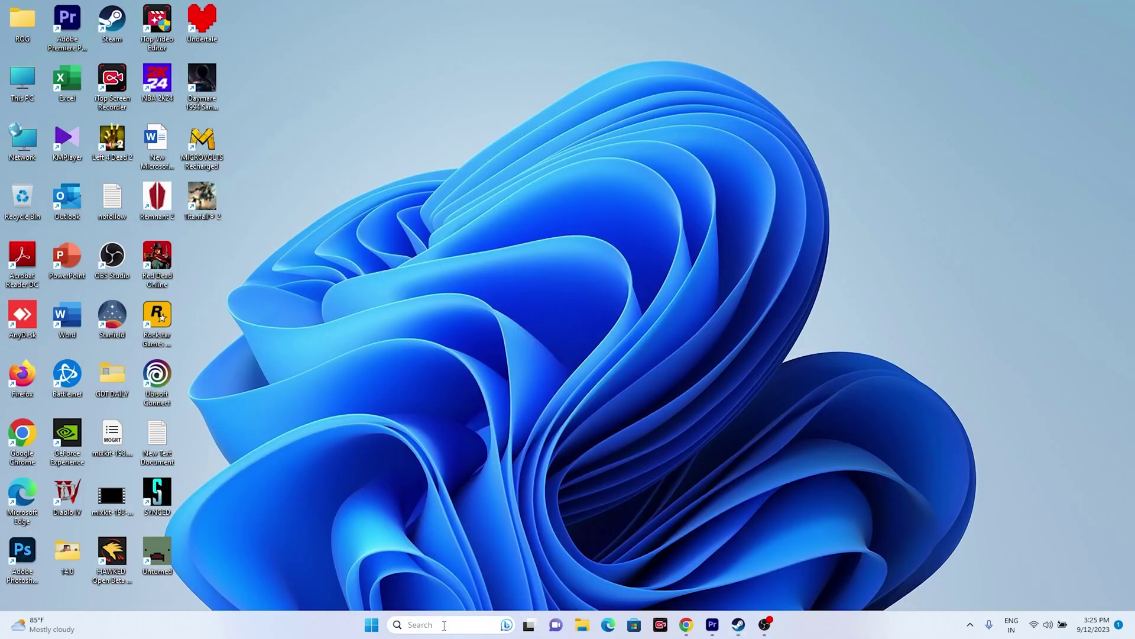
click(456, 332)
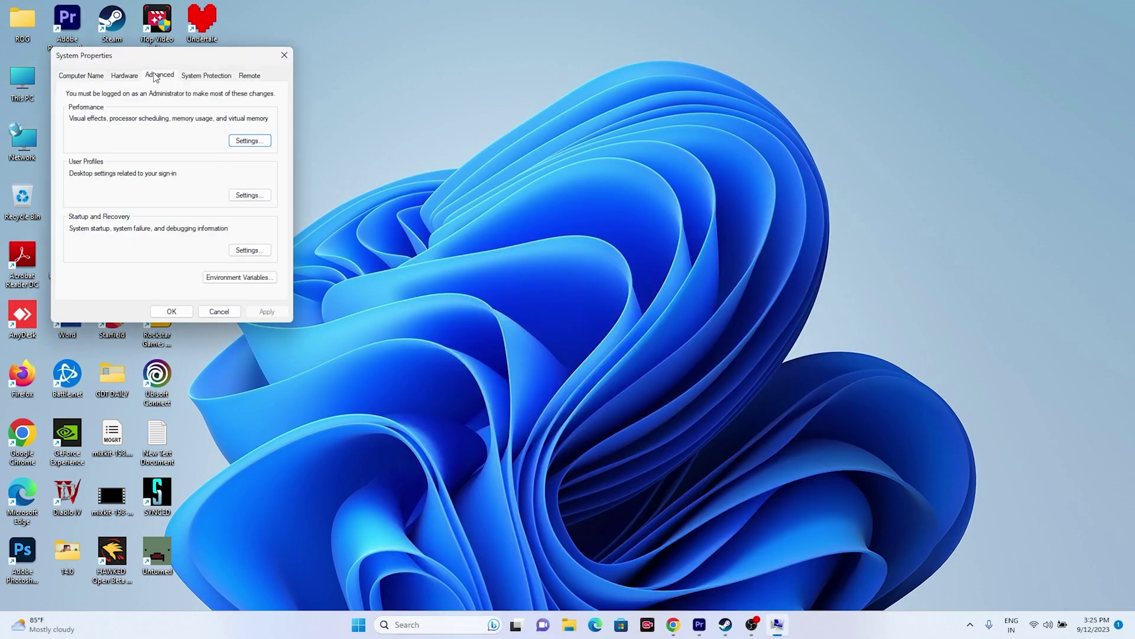
Switch C:'s virtual memory paging file to Custom size, then launch Calculator
click(248, 141)
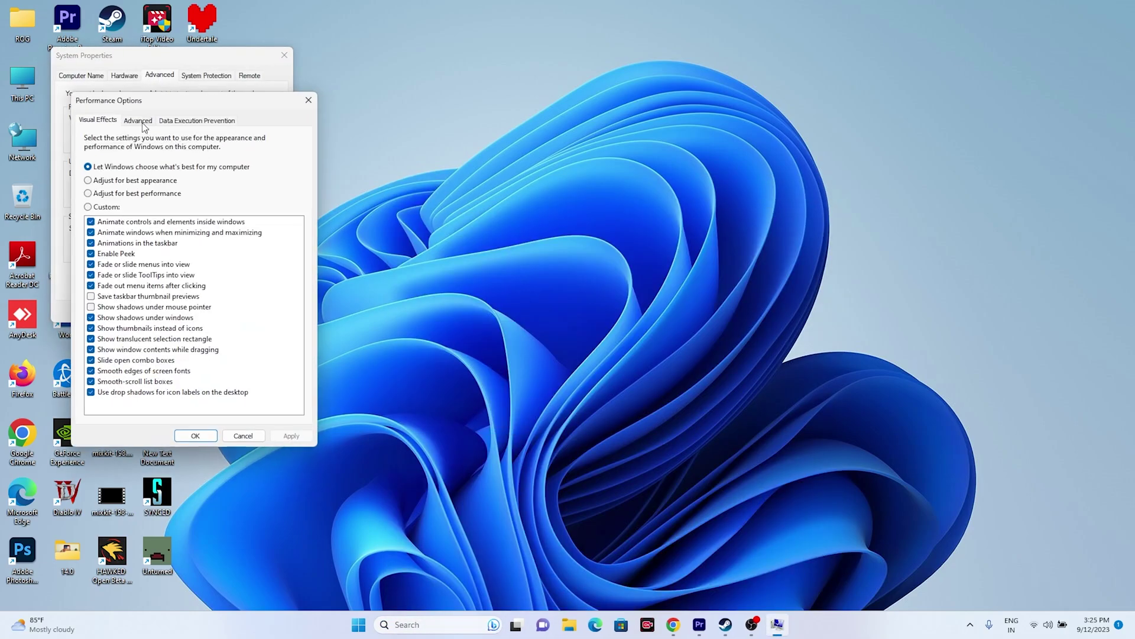
click(143, 125)
click(269, 269)
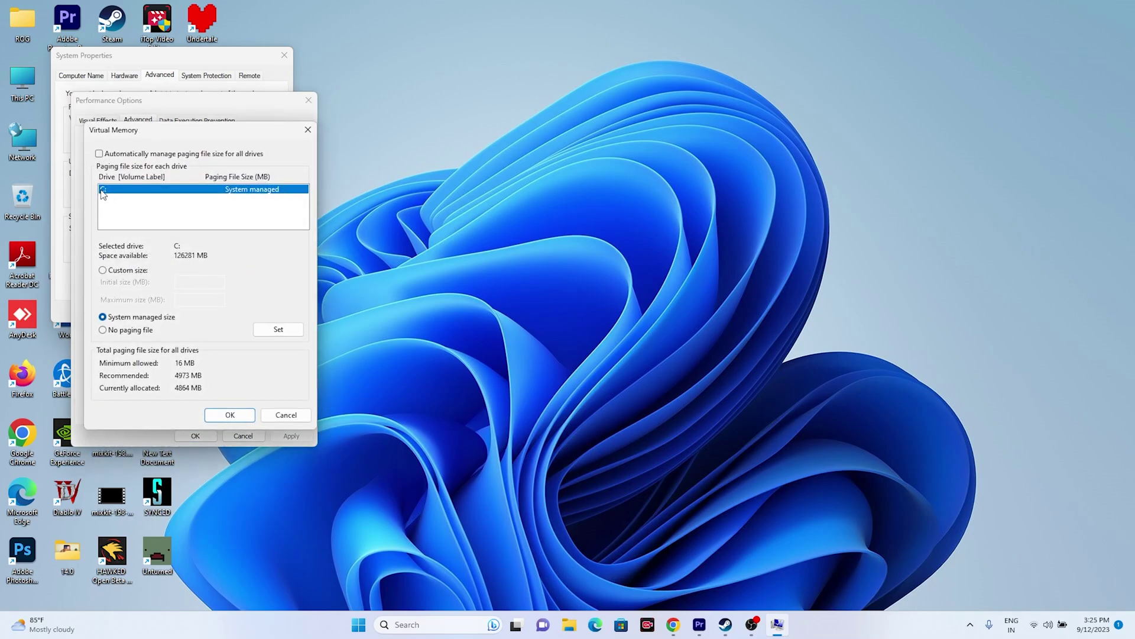
click(104, 271)
click(181, 280)
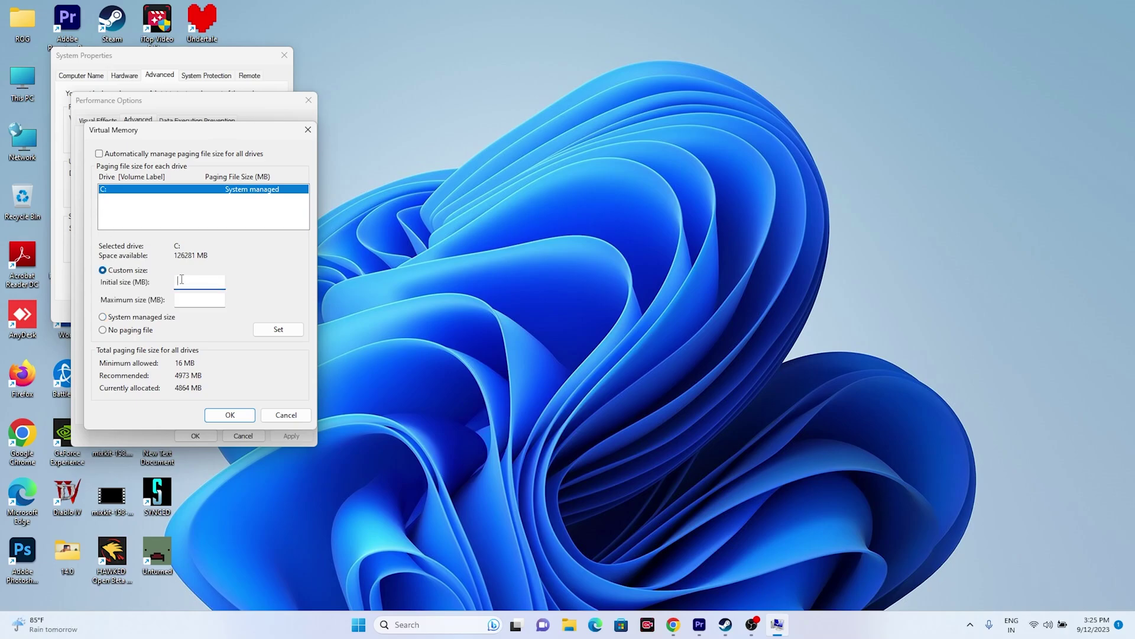
click(185, 300)
click(461, 625)
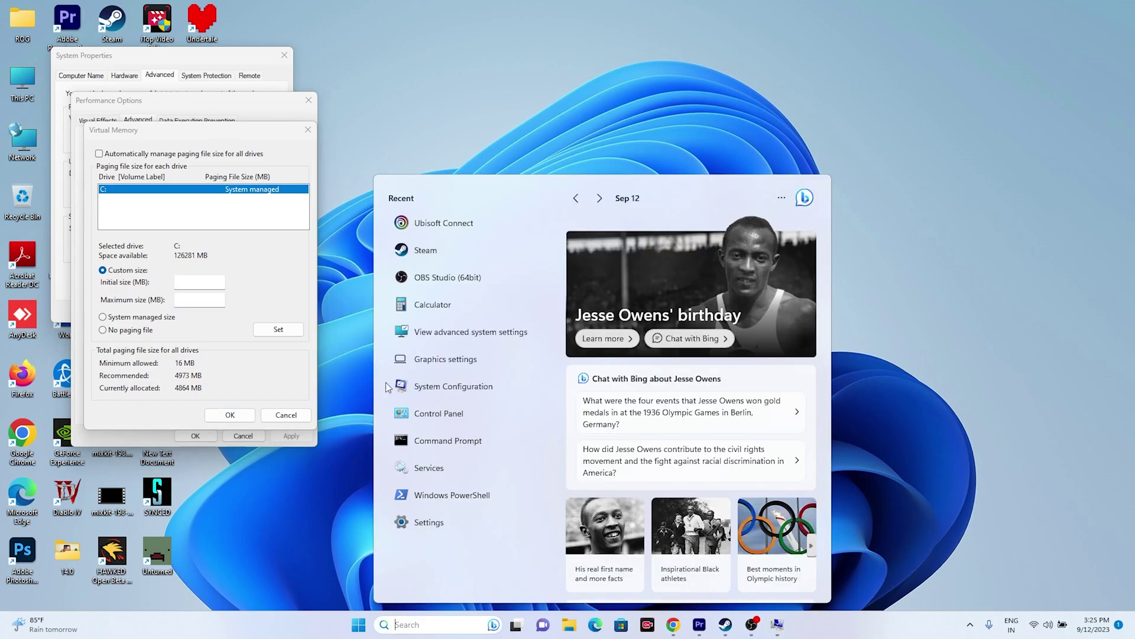
click(441, 307)
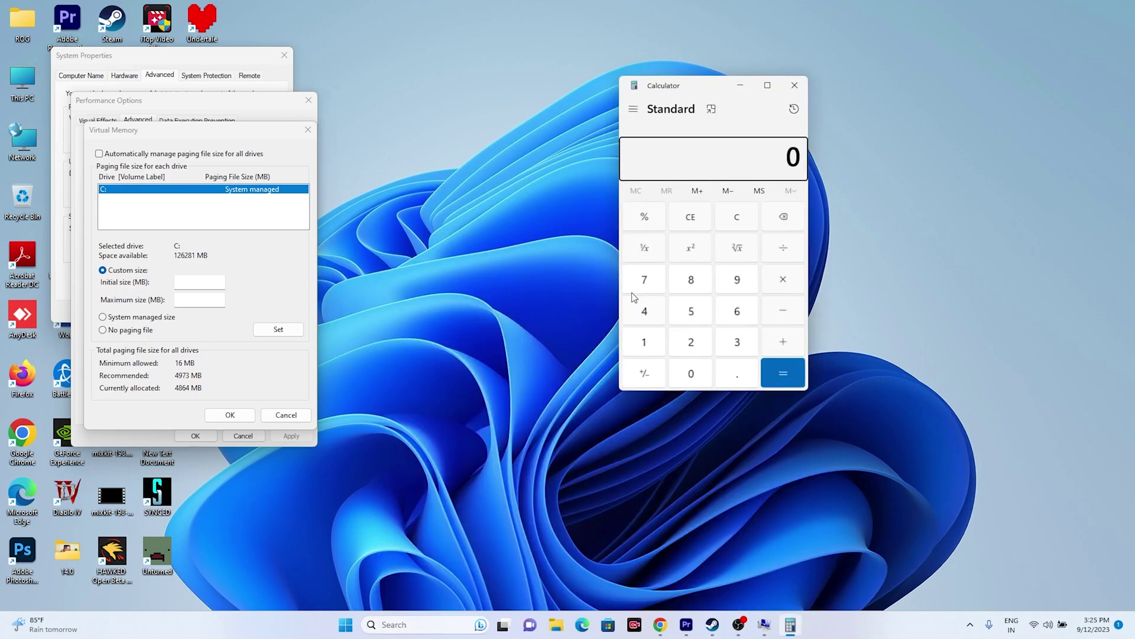
Compute 32 × 1024 × 1.5 = 49,152 and paste it as the initial paging size
click(737, 348)
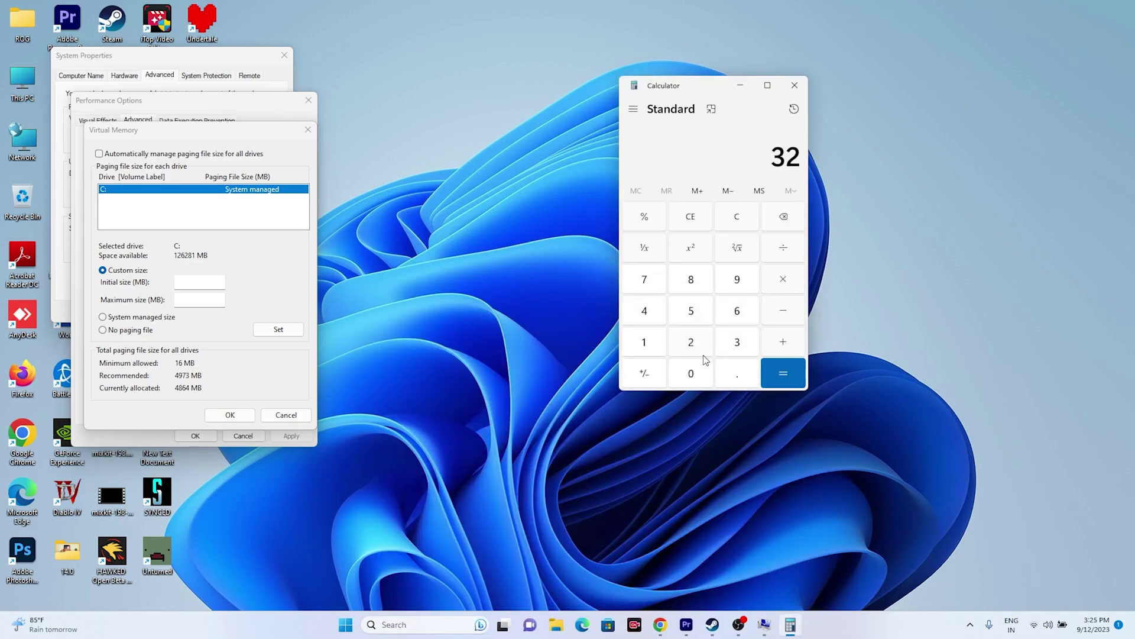
click(777, 291)
click(653, 343)
click(686, 372)
click(692, 354)
click(658, 320)
click(768, 369)
click(781, 285)
click(661, 340)
click(741, 376)
click(701, 316)
click(782, 373)
right_click(791, 155)
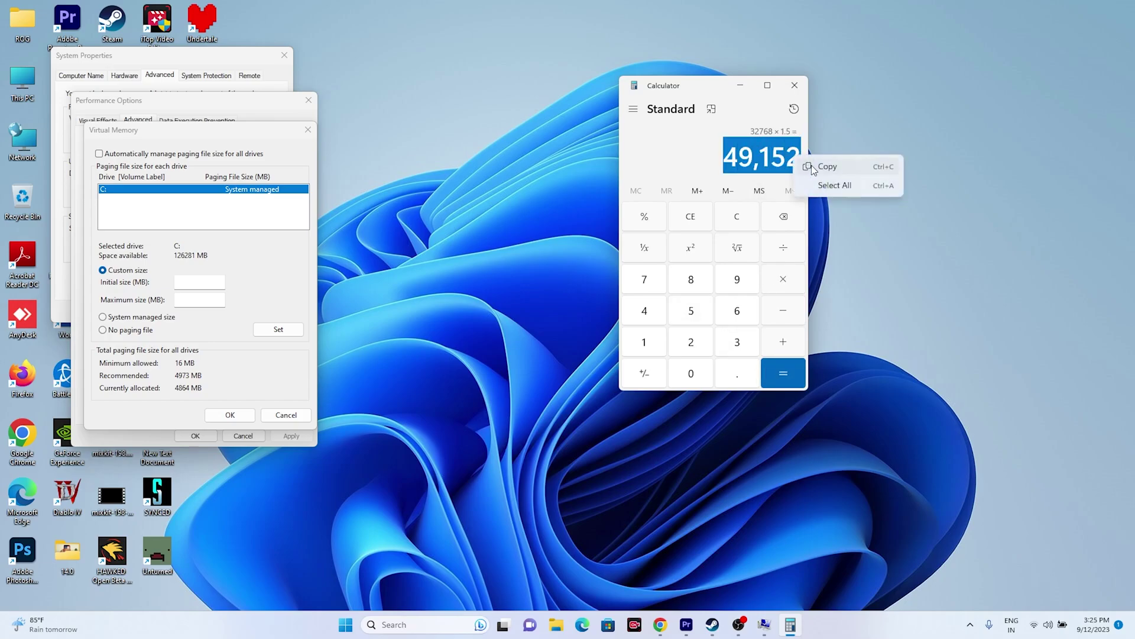
click(816, 166)
right_click(207, 286)
click(227, 338)
click(199, 301)
Compute 32 × 1024 × 3 = 98,304 and paste it as the maximum paging size
click(736, 225)
click(737, 339)
click(691, 342)
click(783, 279)
click(644, 343)
click(691, 373)
click(691, 342)
click(644, 310)
click(782, 372)
click(783, 279)
click(737, 341)
click(782, 372)
right_click(731, 155)
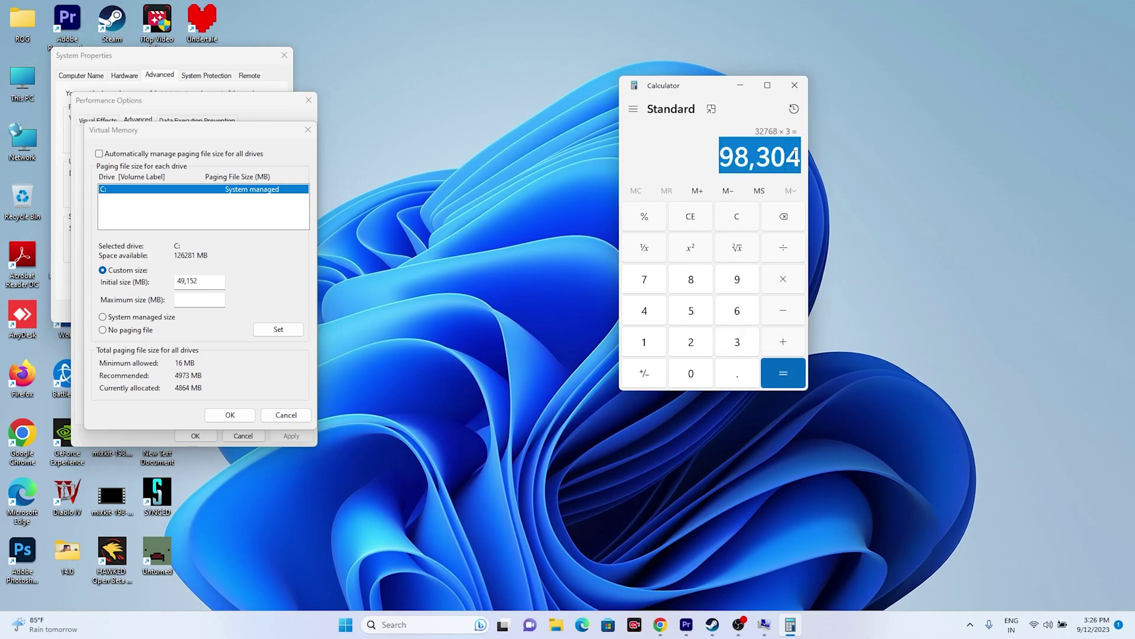
click(822, 166)
right_click(191, 302)
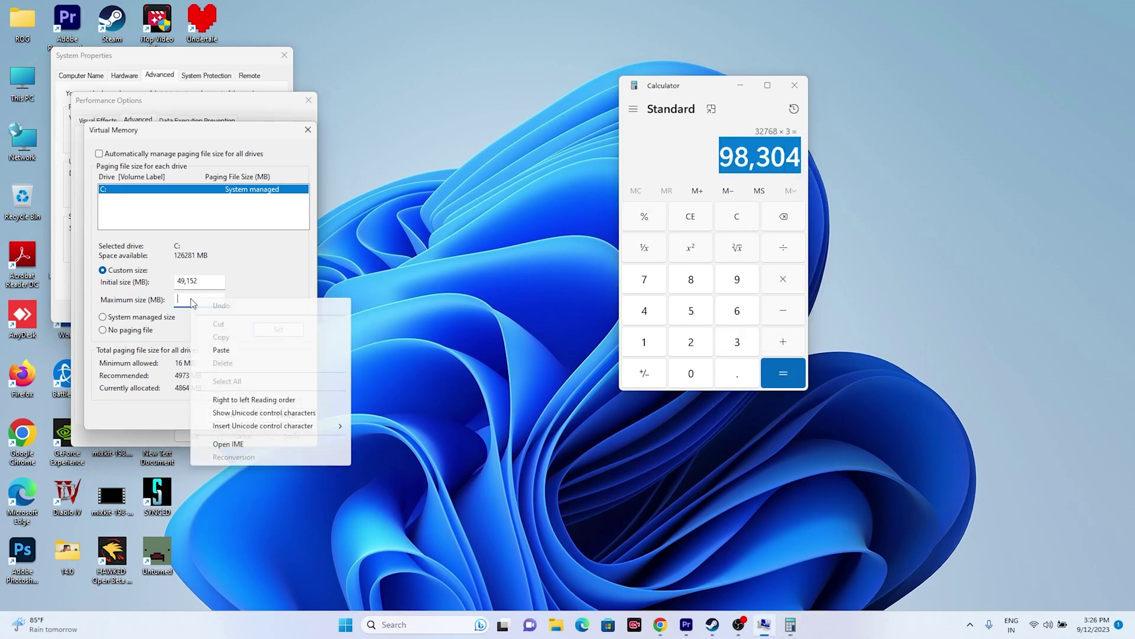
click(223, 351)
Close the Virtual Memory, Performance Options and System Properties dialogs, and Calculator
click(286, 415)
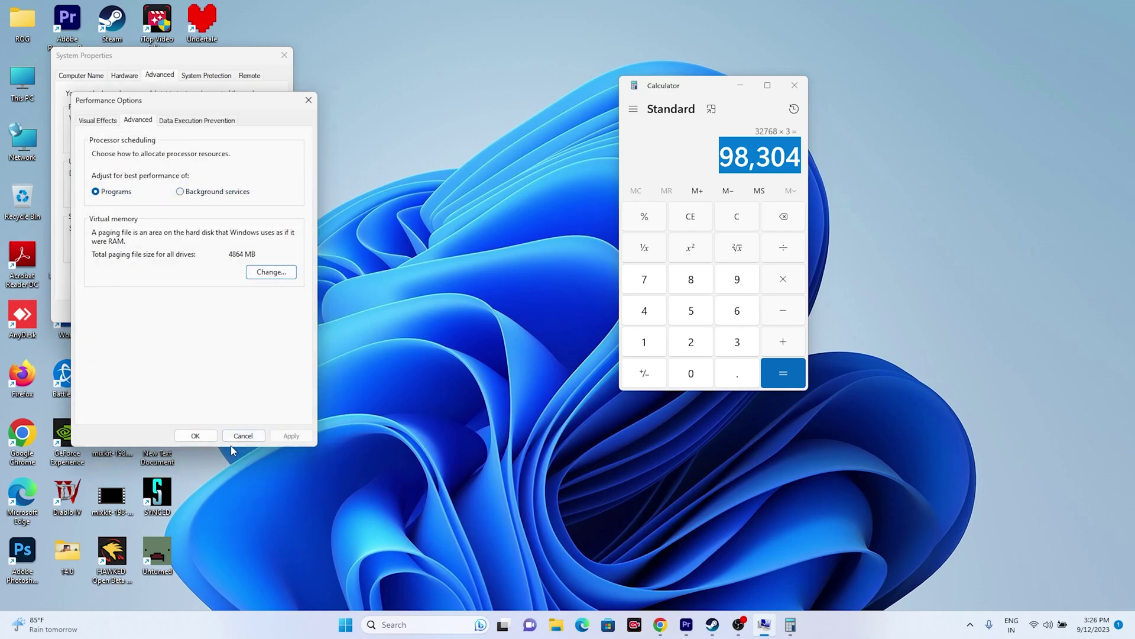
click(243, 436)
click(284, 55)
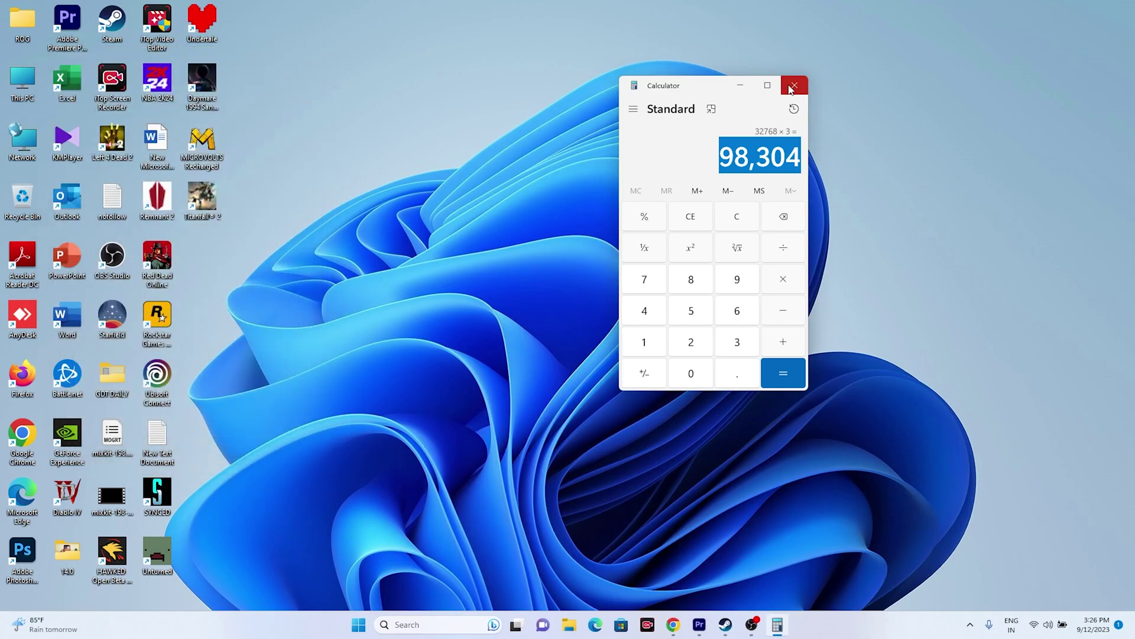
click(795, 85)
click(739, 621)
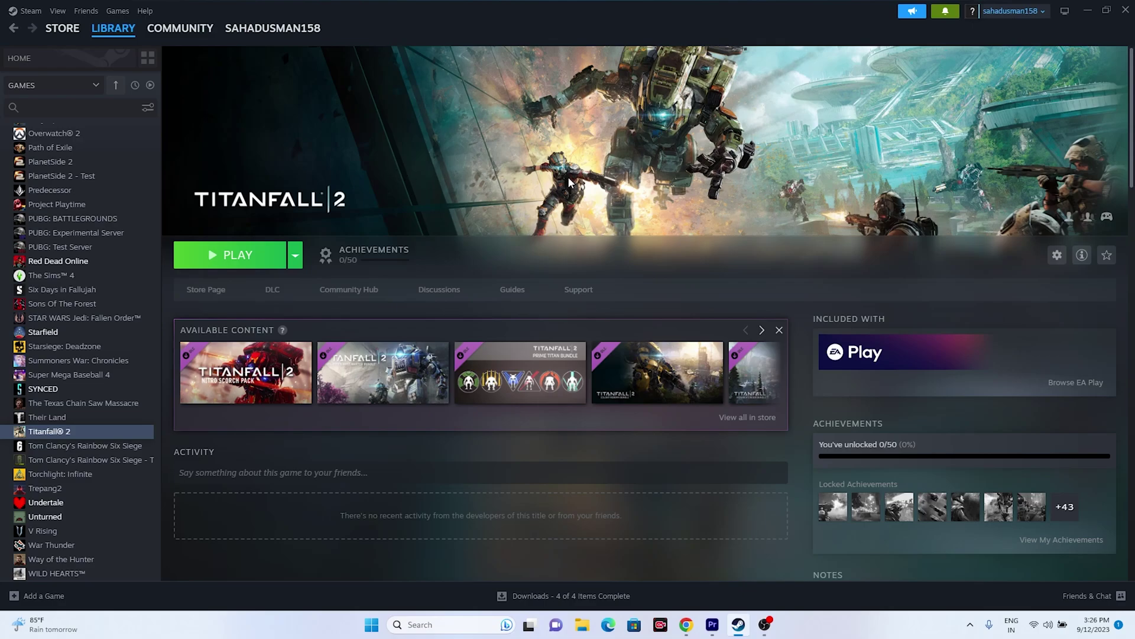
click(1087, 10)
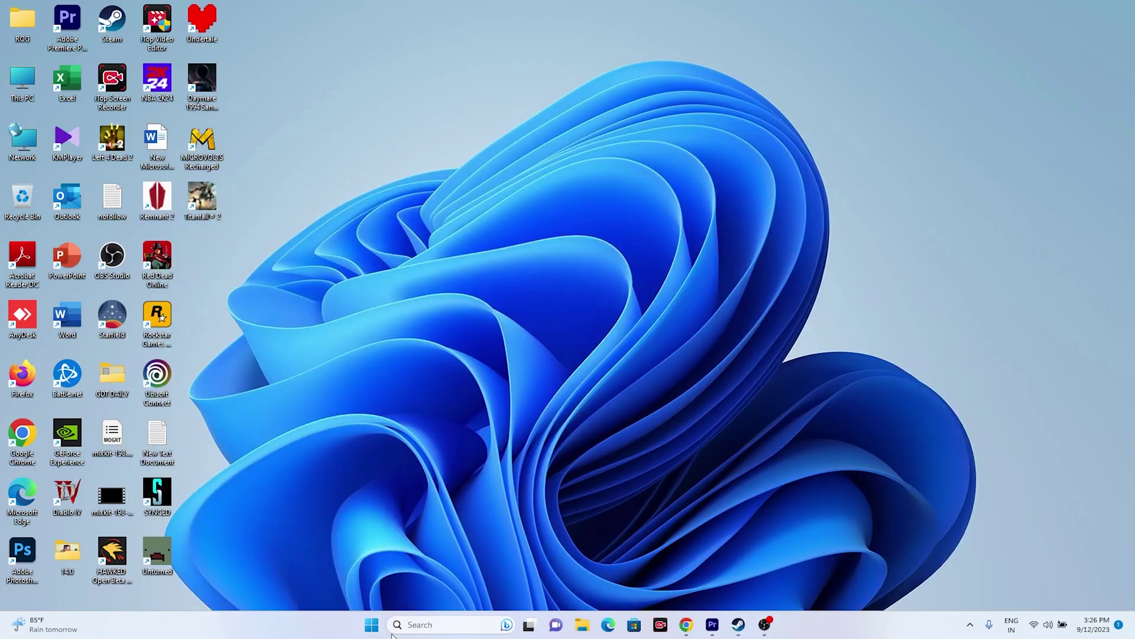
click(413, 624)
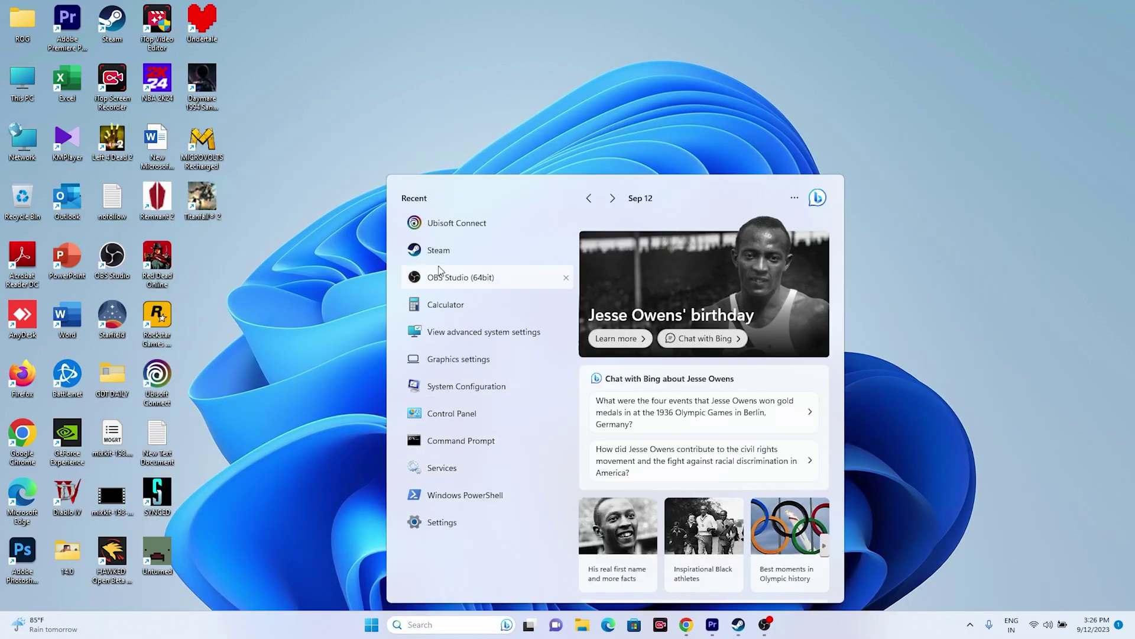
click(472, 531)
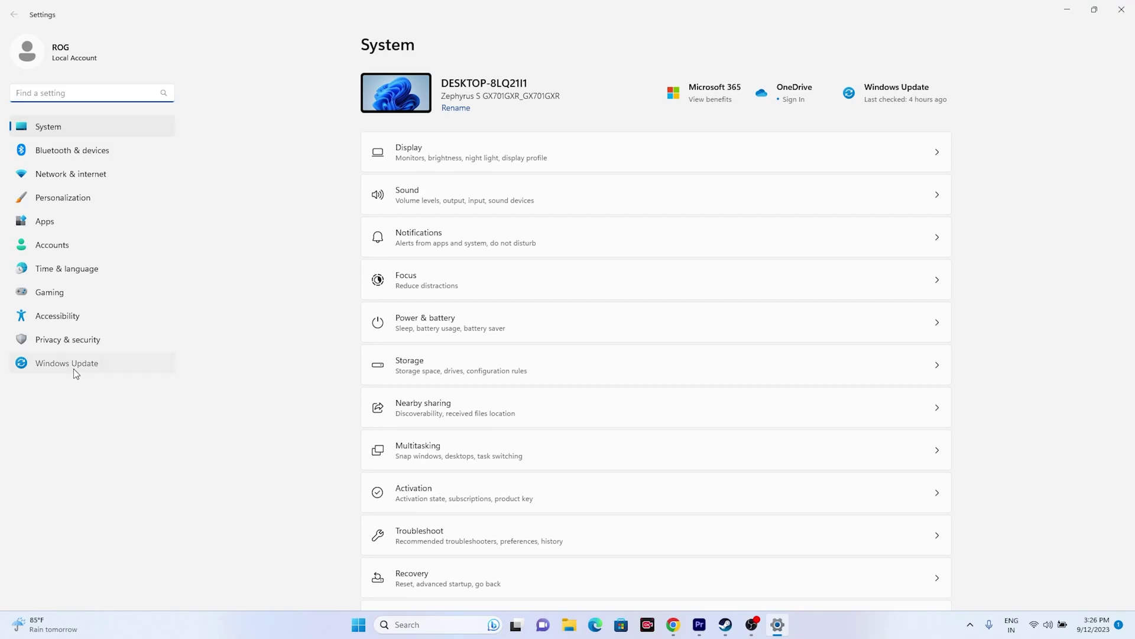
click(74, 369)
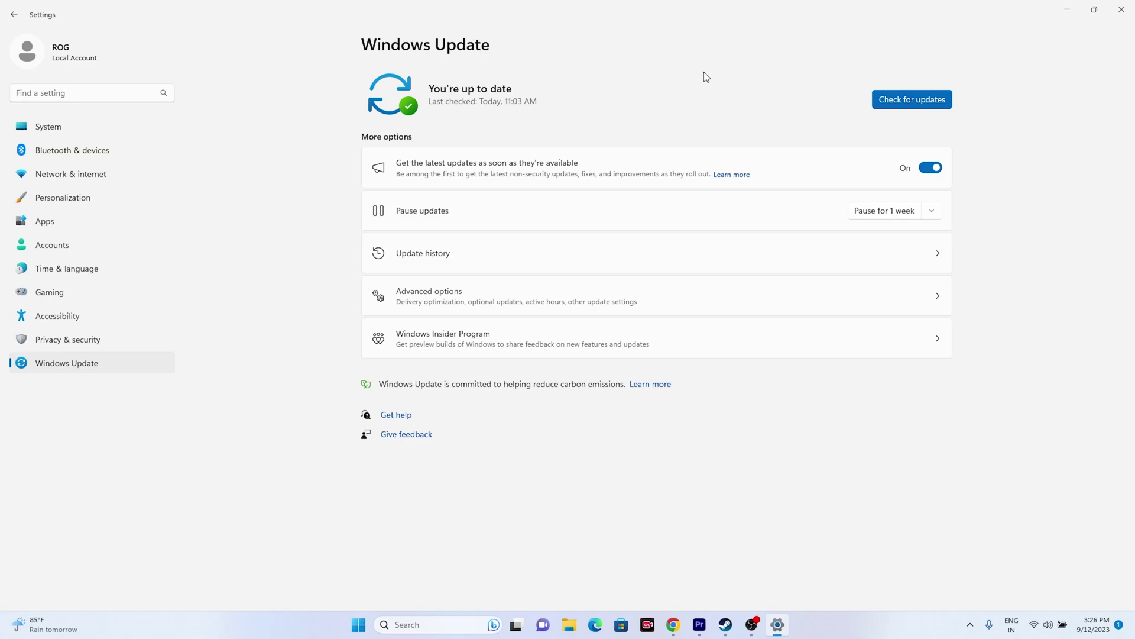
click(1122, 9)
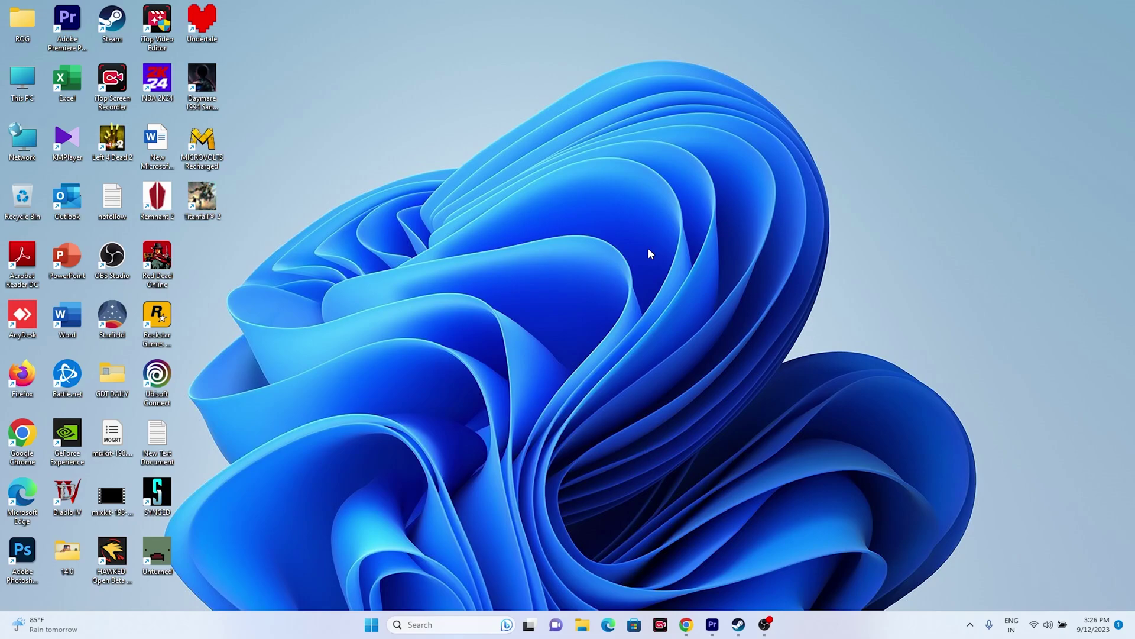
Return to the NVIDIA GeForce Drivers page and decline its notification request
click(686, 624)
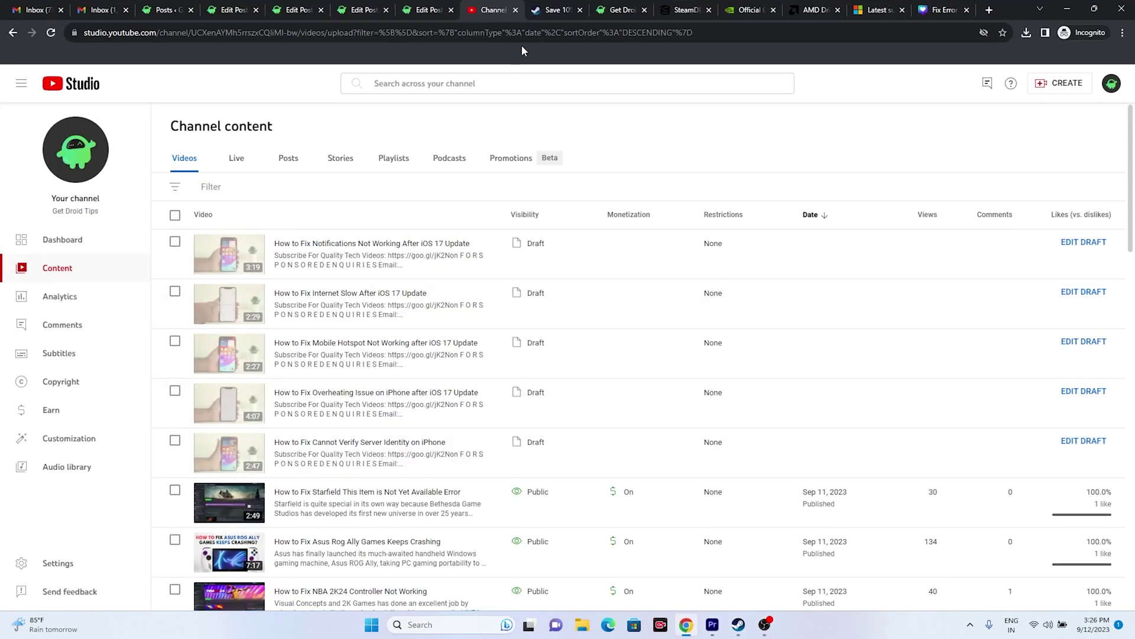
click(747, 9)
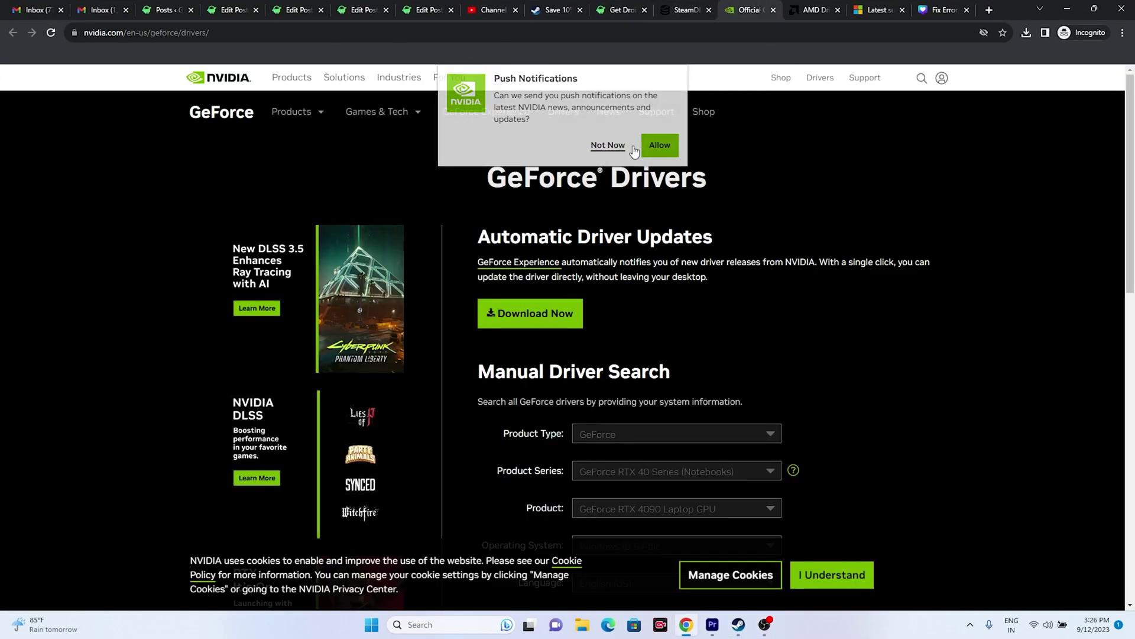
click(807, 7)
click(746, 9)
scroll(992, 196, down, 3)
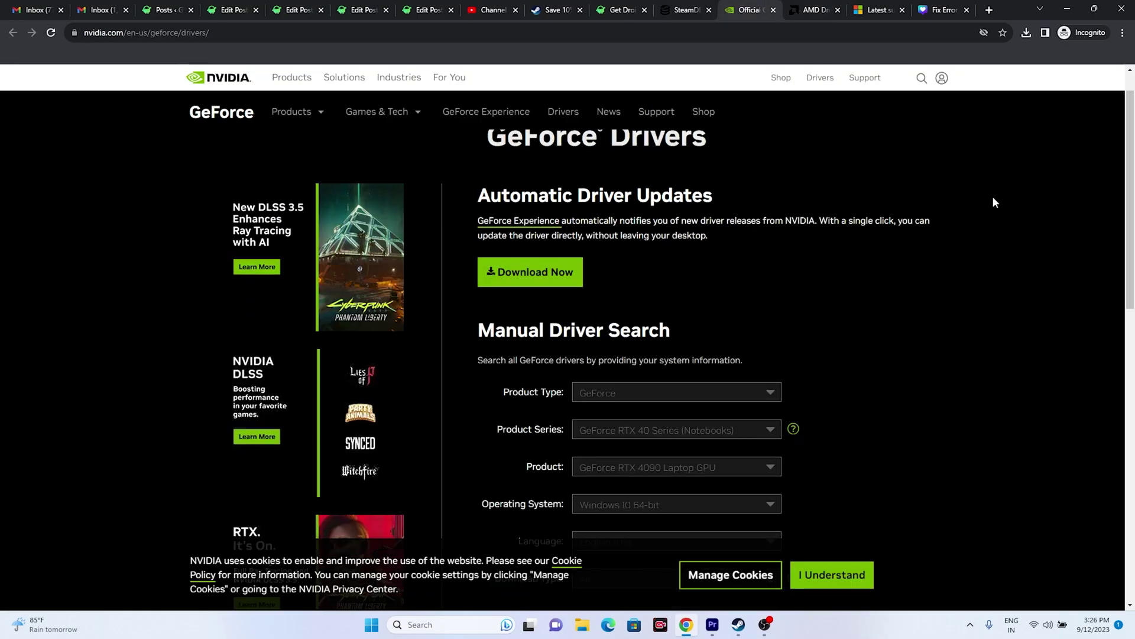
scroll(1002, 201, down, 1)
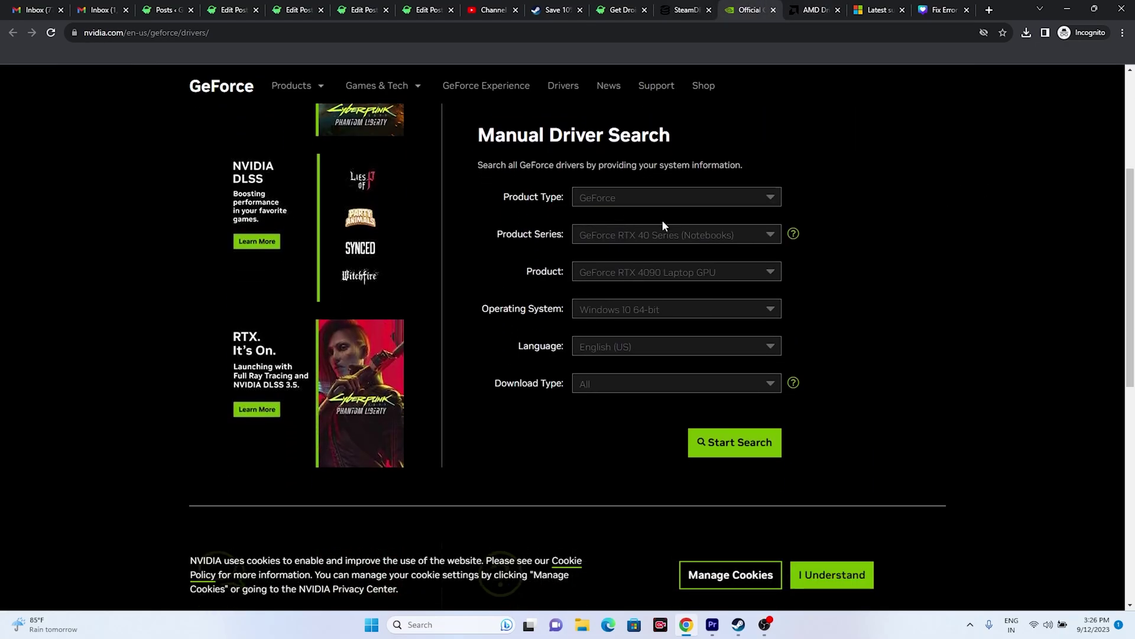
Search drivers for Windows 11 and note the top result, Game Ready Driver 537.13
click(641, 312)
click(656, 345)
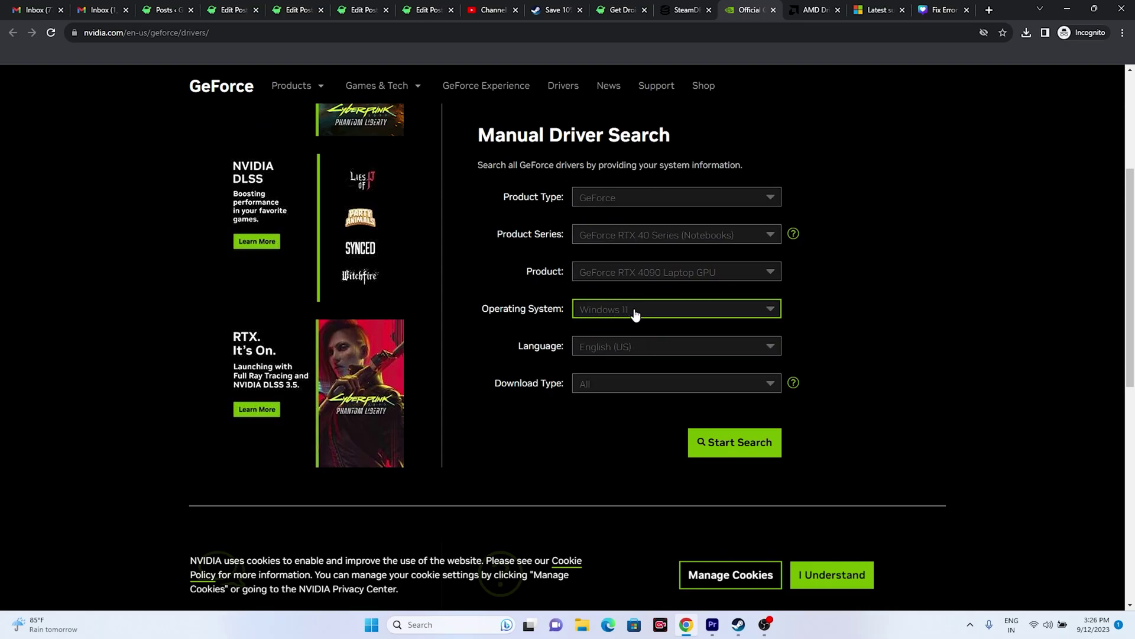
scroll(968, 259, down, 3)
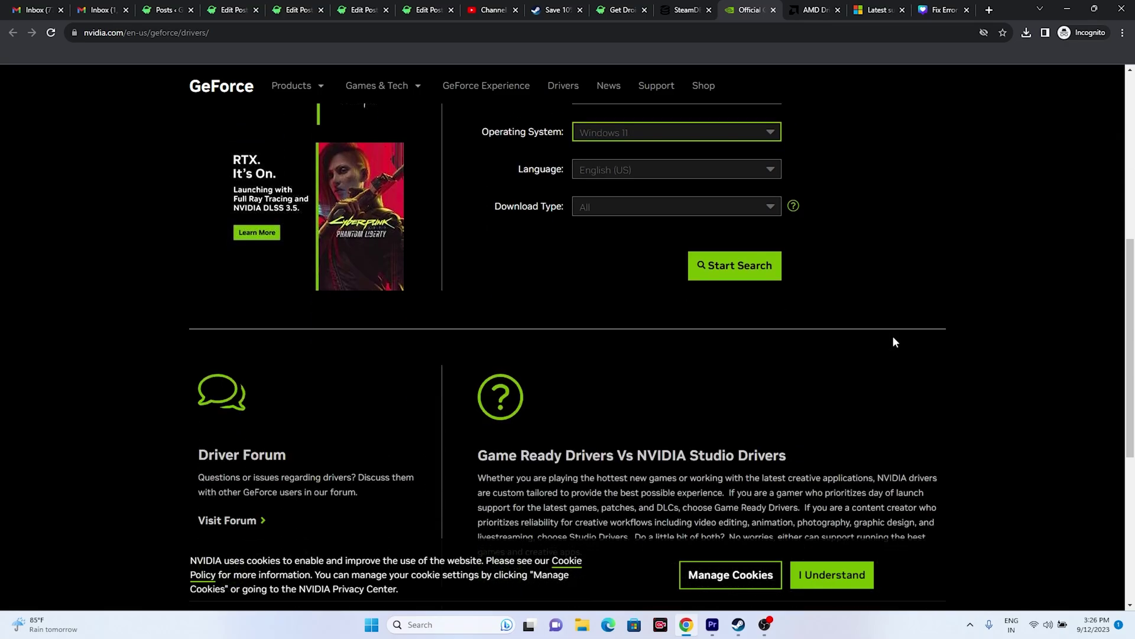
click(734, 265)
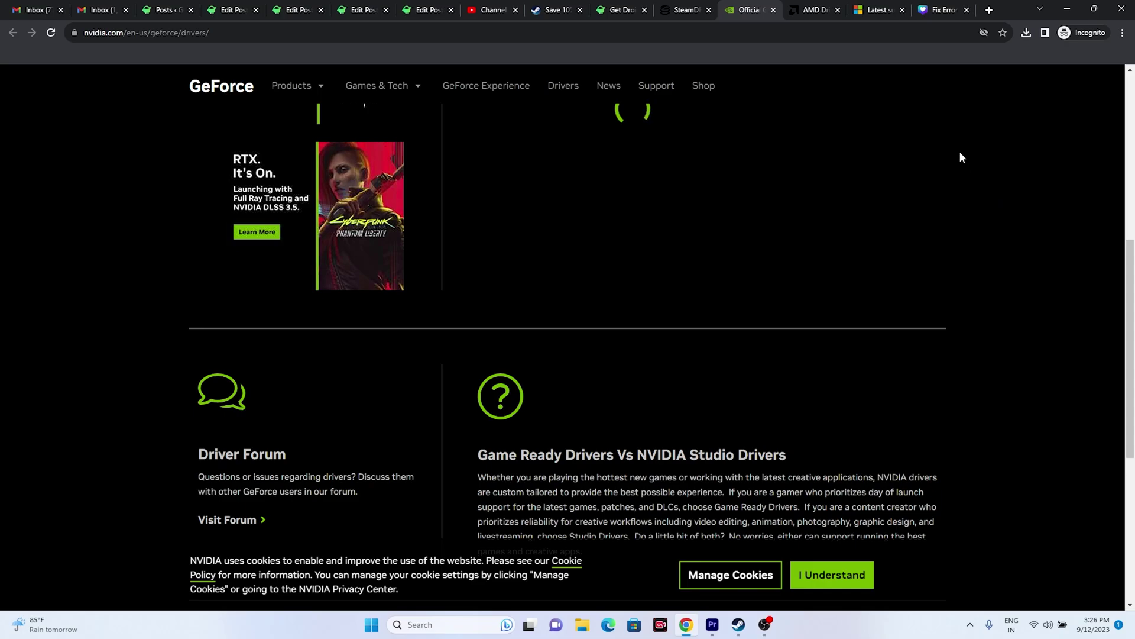
scroll(294, 327, down, 4)
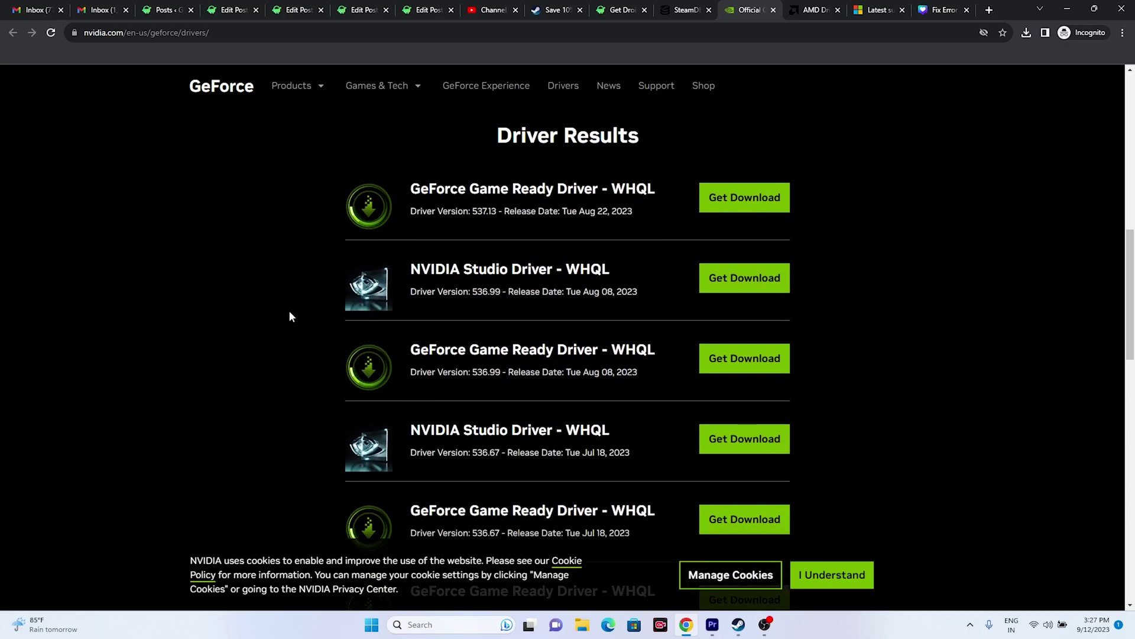
drag(471, 212, 501, 211)
drag(596, 208, 609, 210)
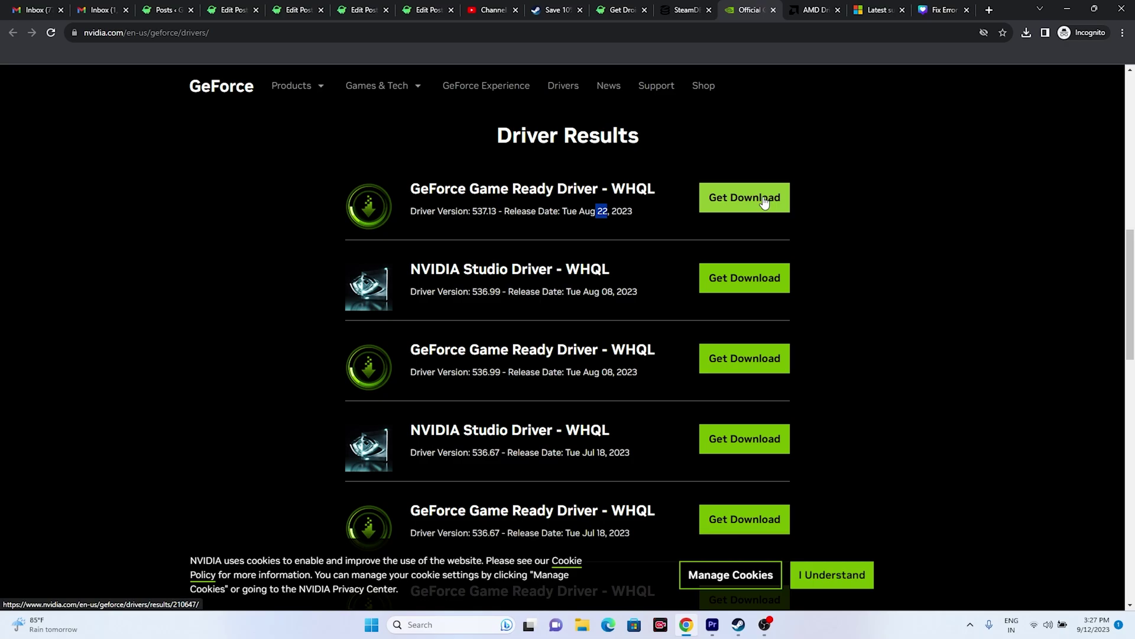
On AMD support, select Radeon RX 7000S Series > RX 7600S and submit
click(808, 8)
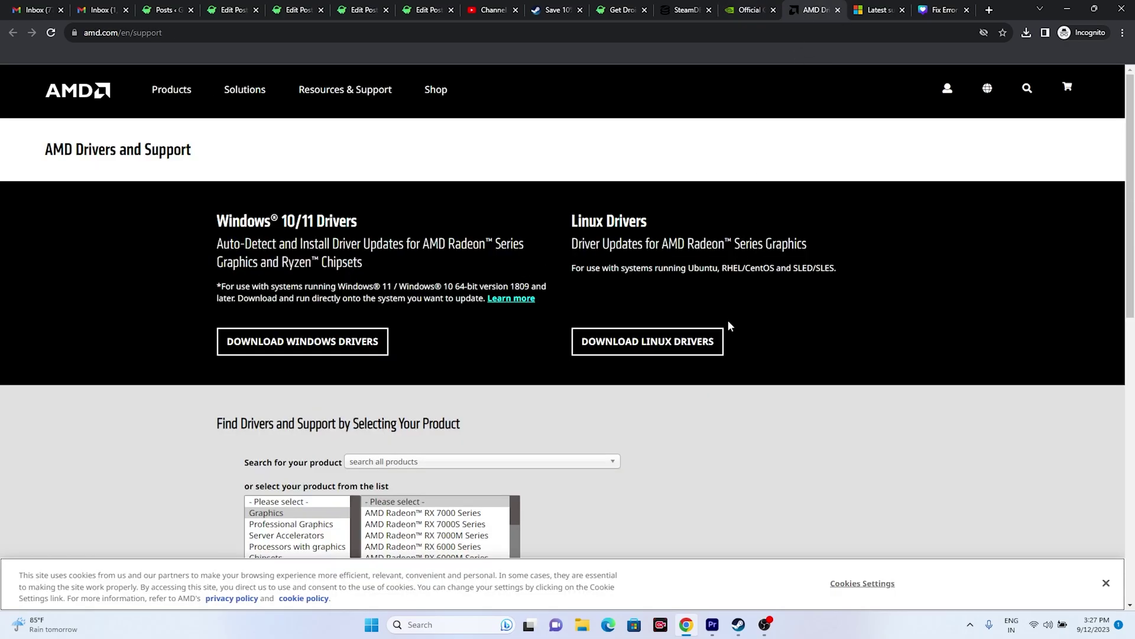
scroll(650, 355, down, 3)
click(443, 348)
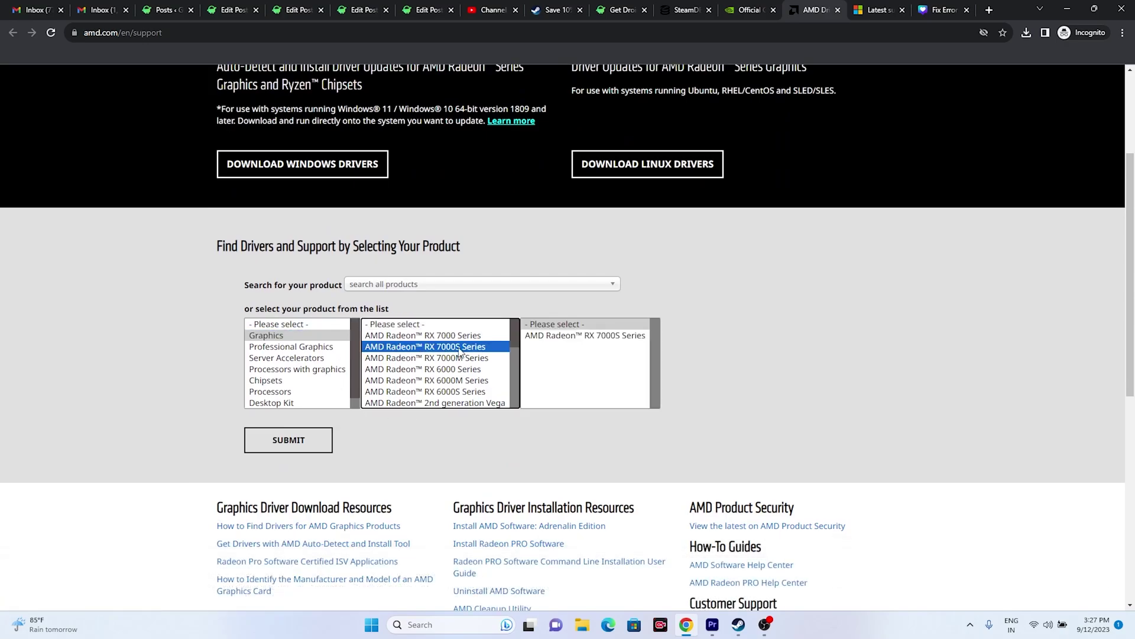
click(543, 336)
click(709, 346)
click(319, 440)
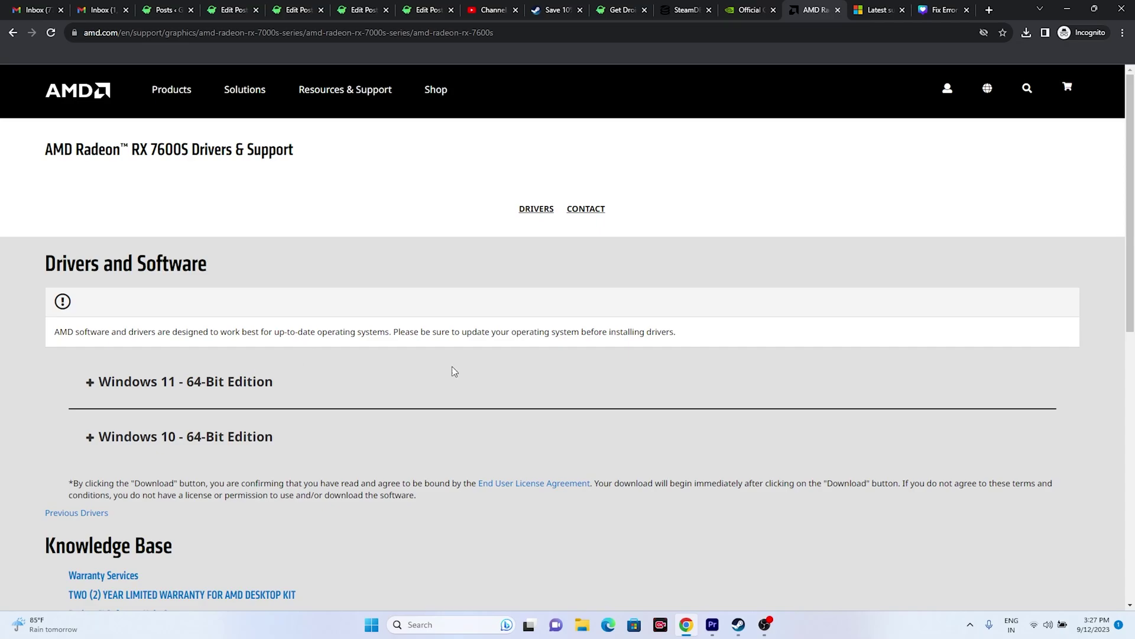
On the Visual C++ Redistributable page, locate the X64 and X86 download entries
click(880, 8)
drag(569, 220, 304, 184)
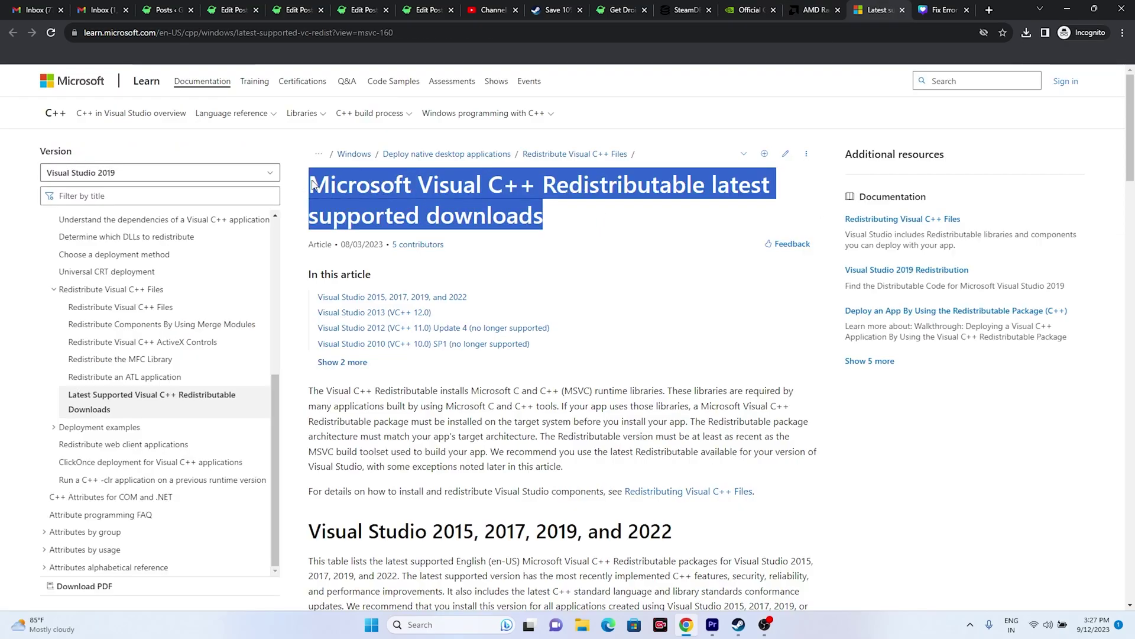
click(613, 228)
scroll(747, 305, down, 8)
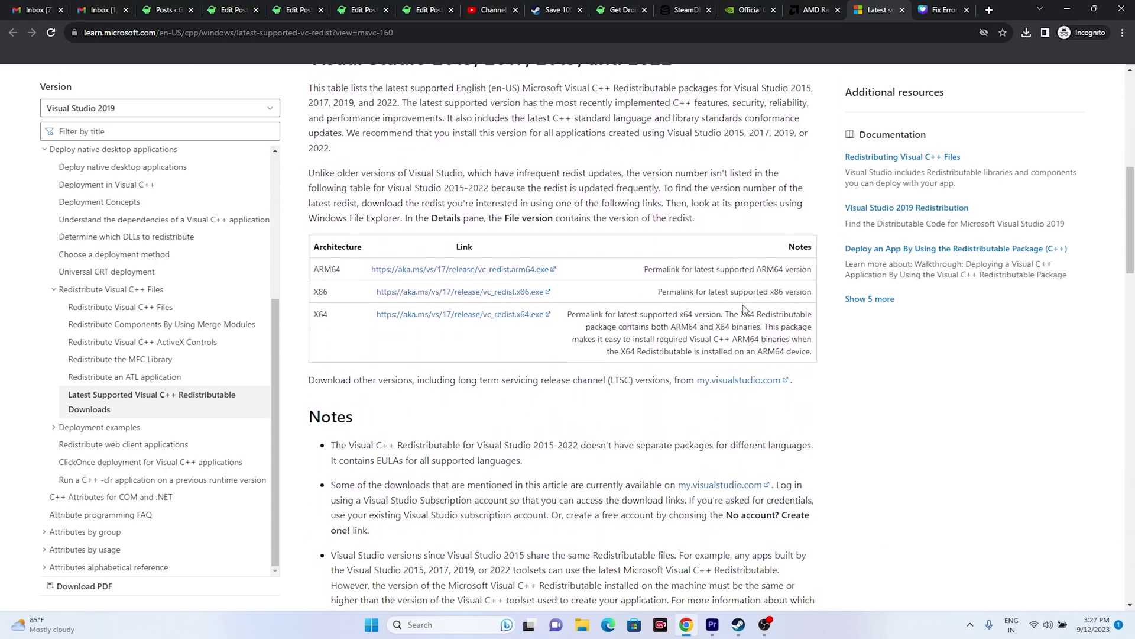
drag(321, 314, 341, 319)
click(345, 319)
drag(320, 289, 338, 295)
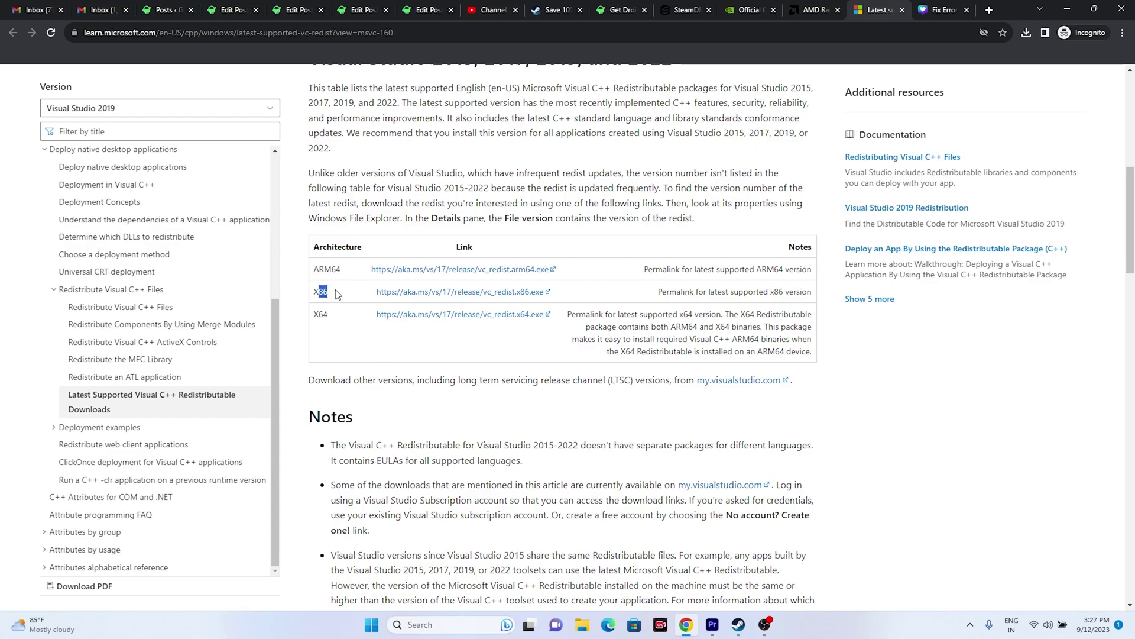
click(343, 322)
Minimize the browser and view Titanfall 2's options in the Steam library
click(1068, 9)
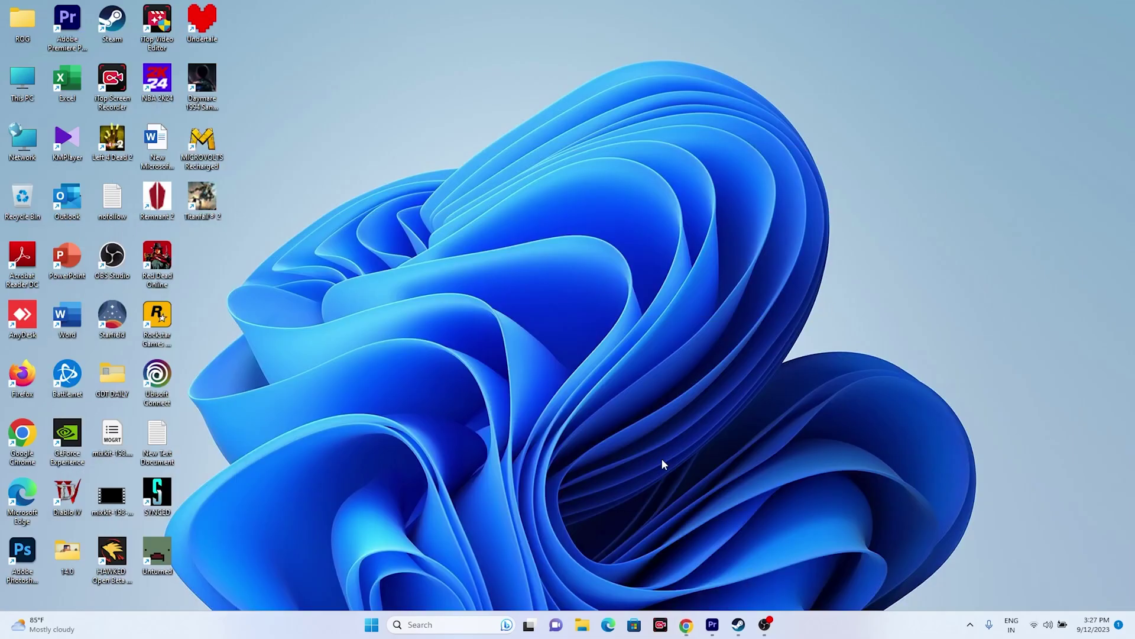
click(738, 625)
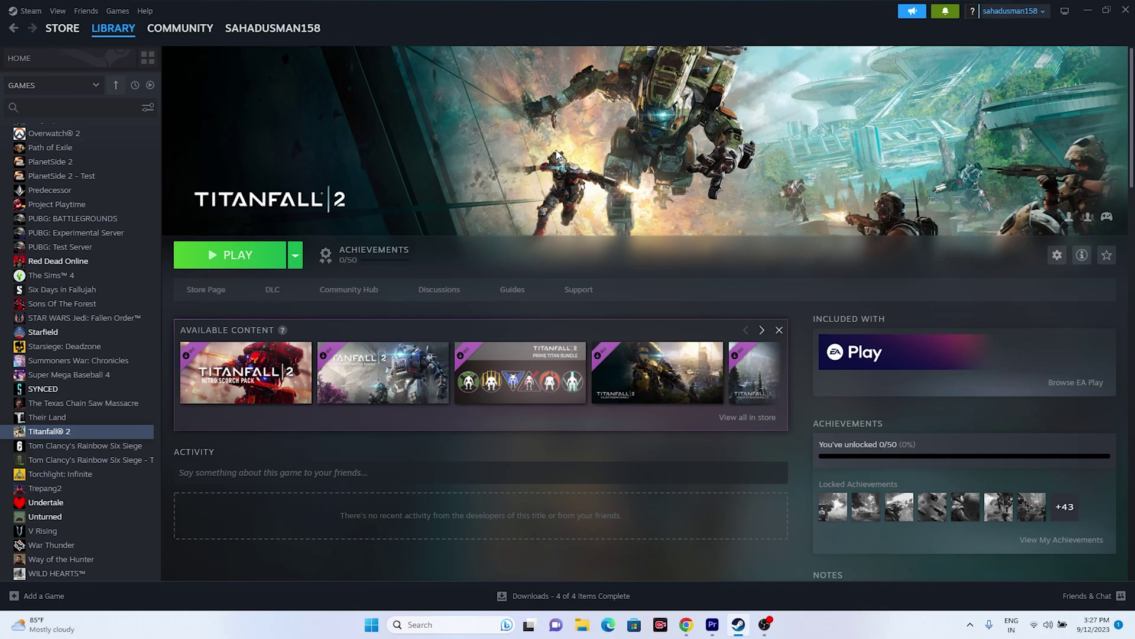
right_click(114, 432)
mouse_move(143, 508)
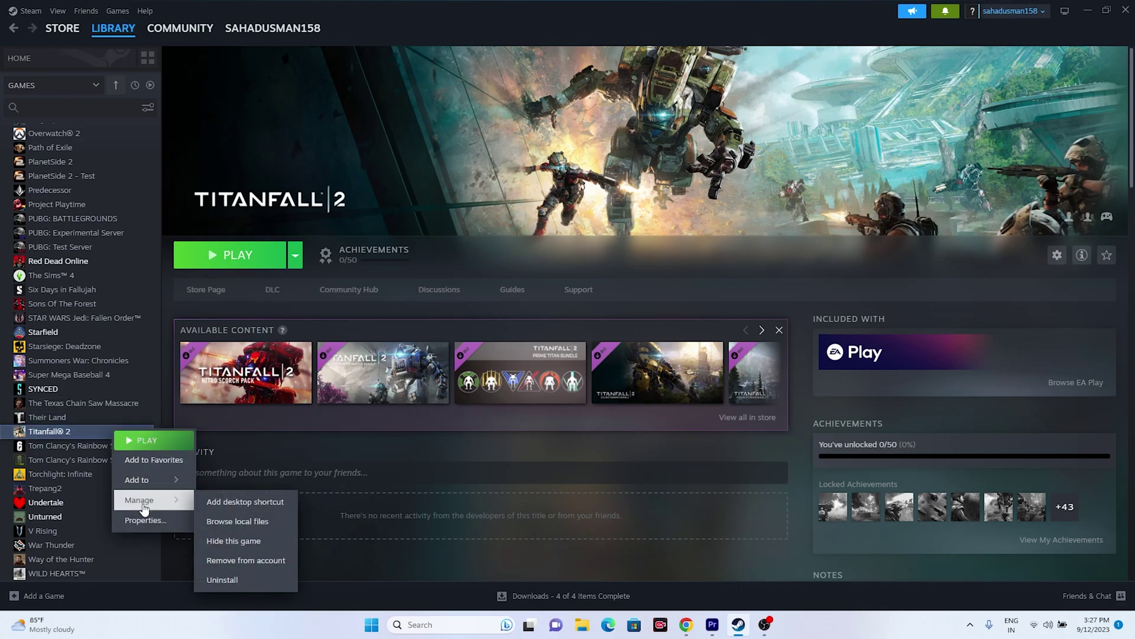
click(567, 469)
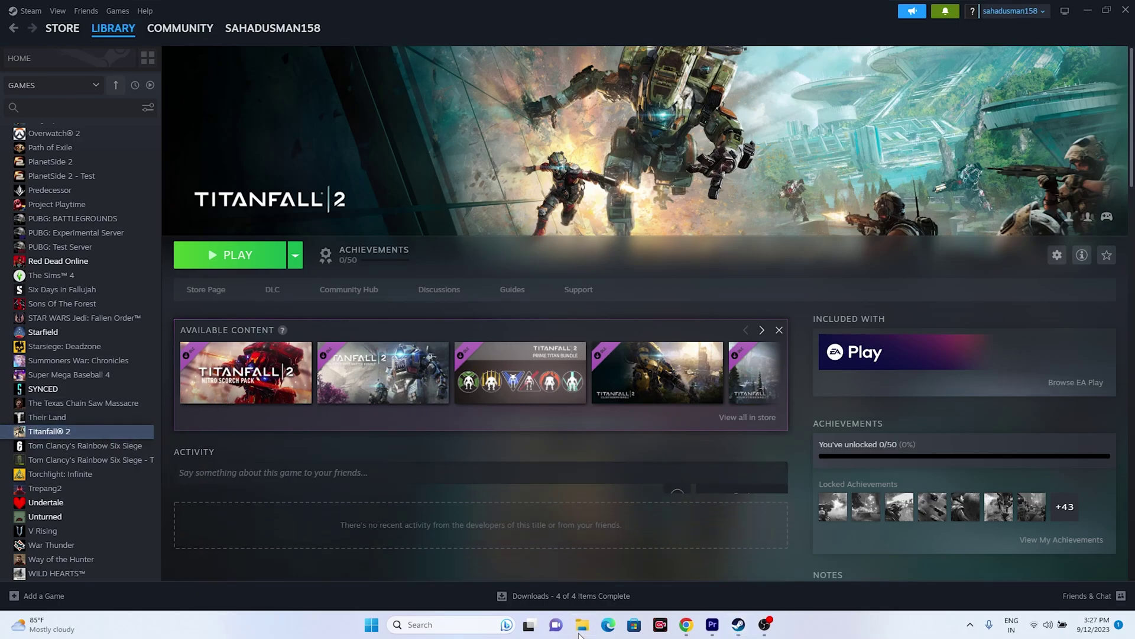
Look at the drives under This PC in File Explorer, then close it
click(582, 624)
click(76, 395)
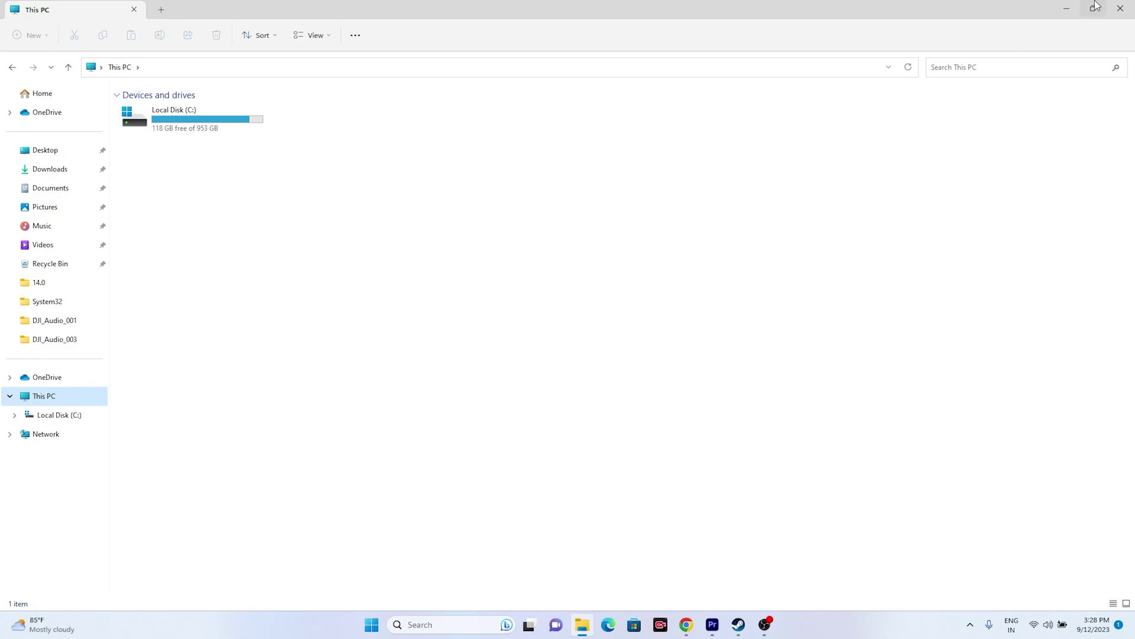
click(1120, 8)
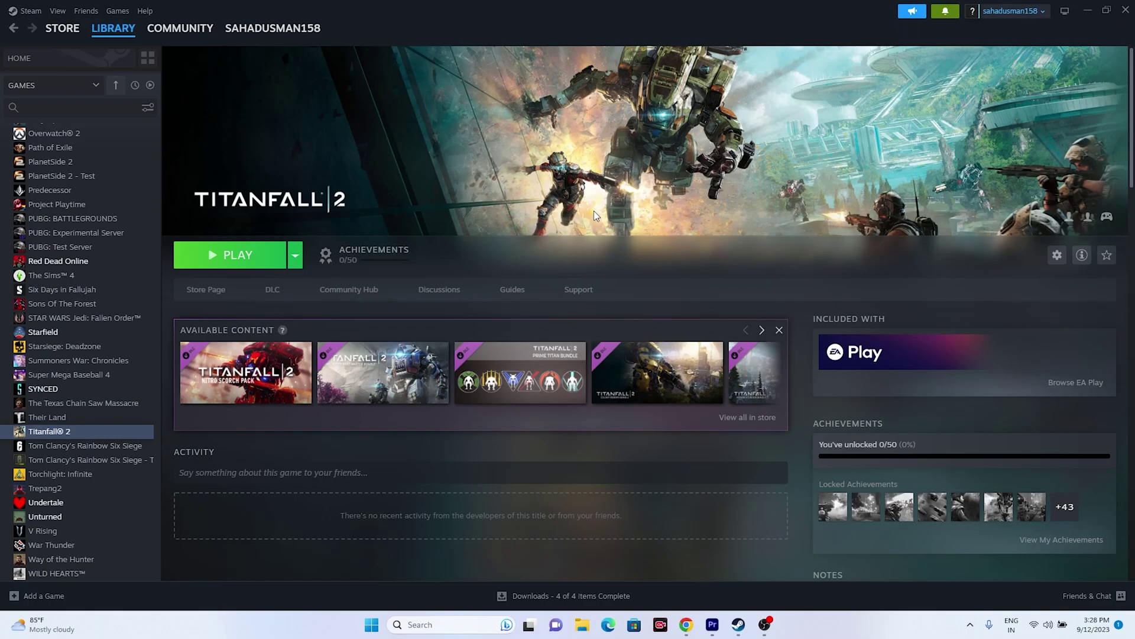
Open Titanfall 2's Steam properties on Installed Files, showing 63.67 GB on Local Drive (C:), and centre the dialog
right_click(101, 436)
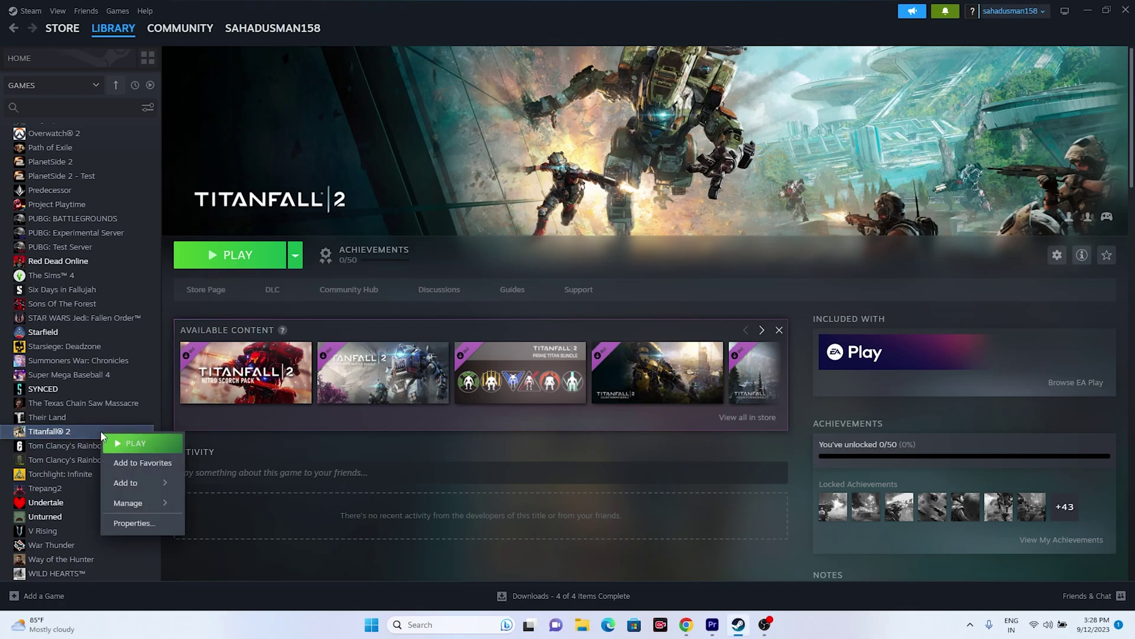
click(126, 523)
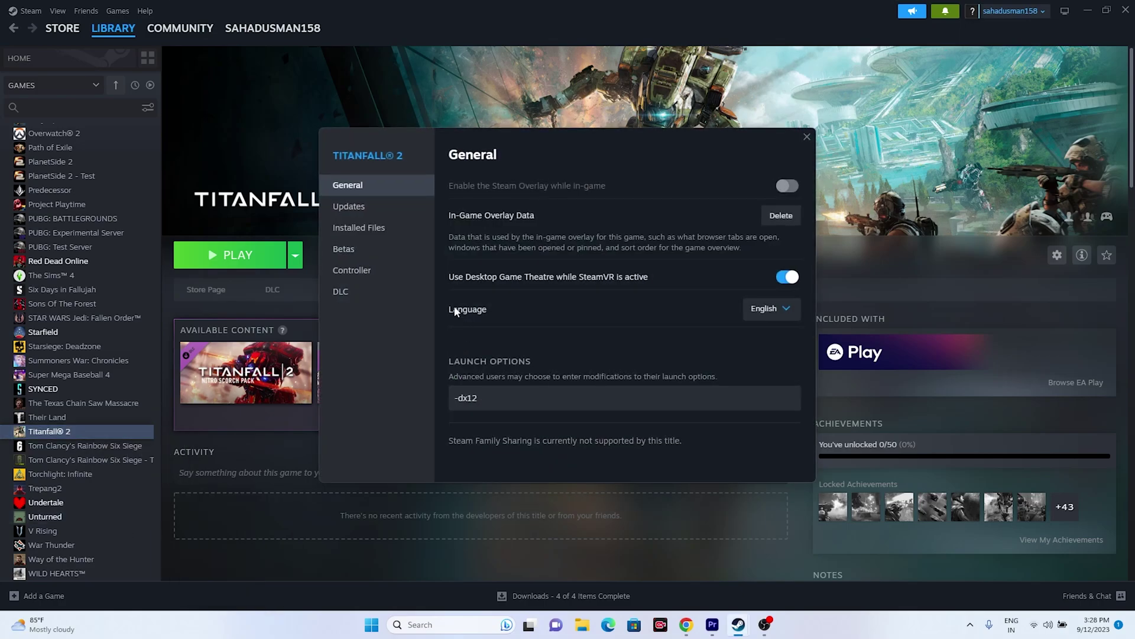
click(391, 234)
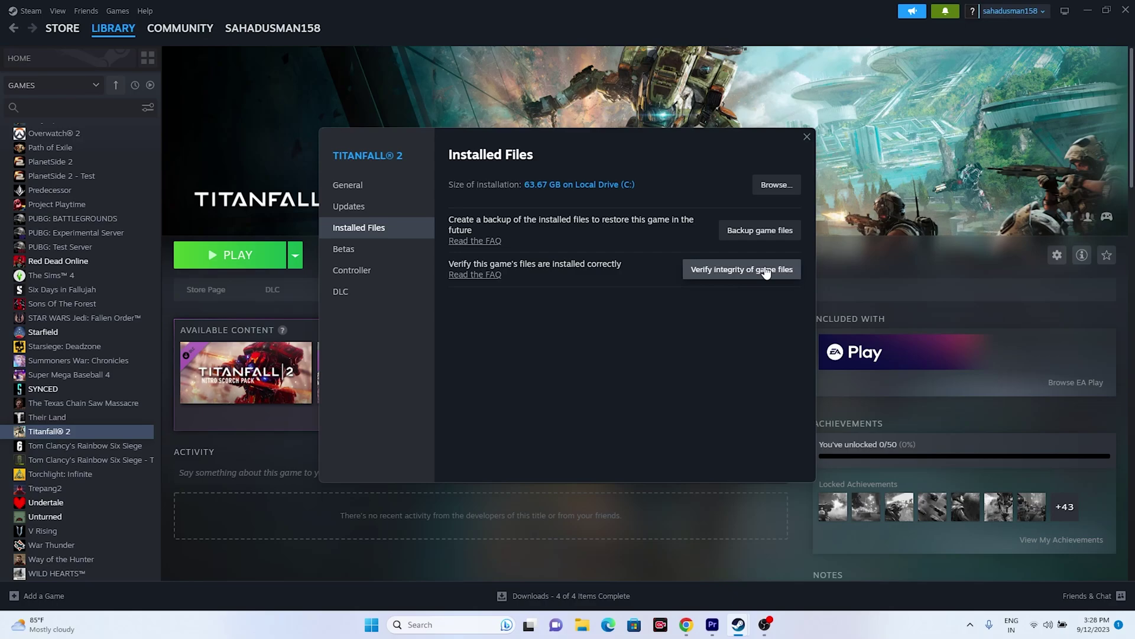
drag(599, 148, 712, 190)
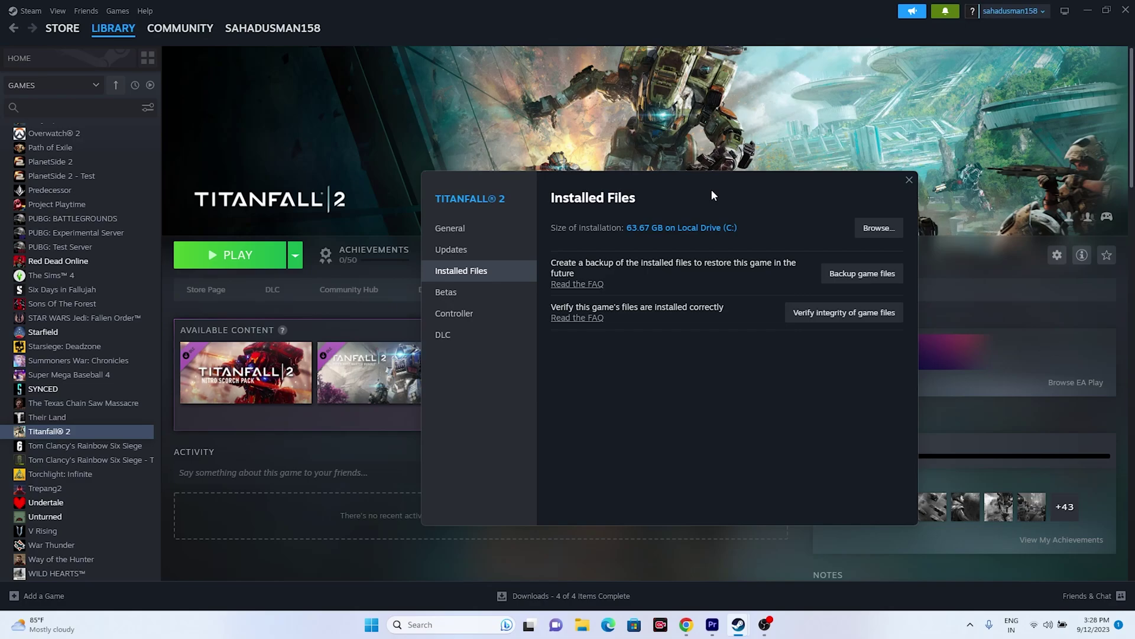
drag(712, 191, 704, 186)
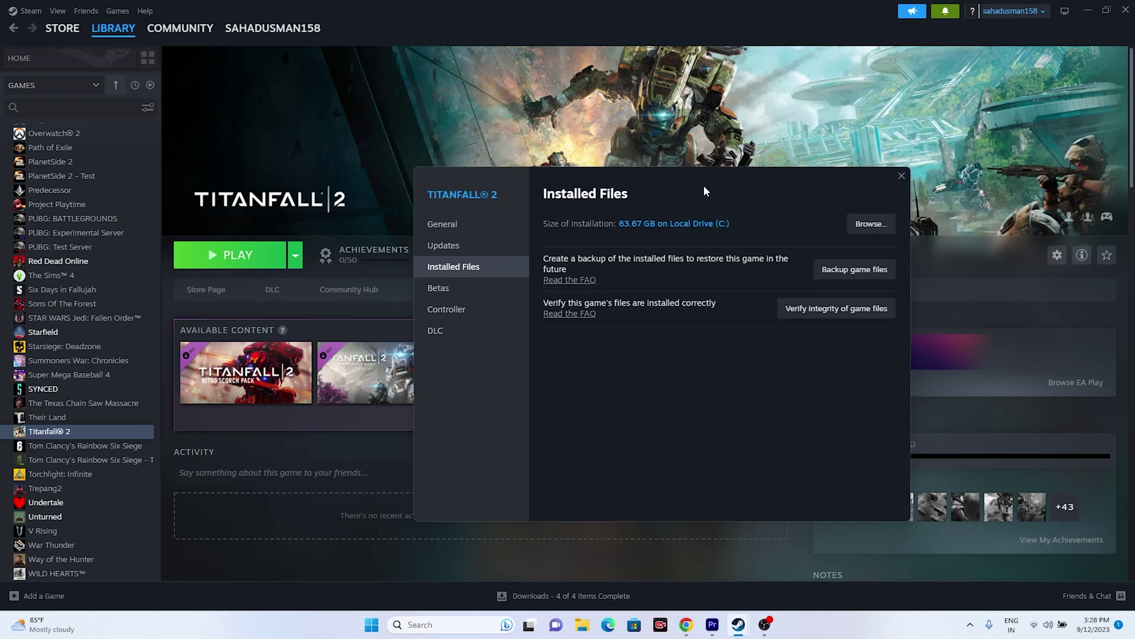